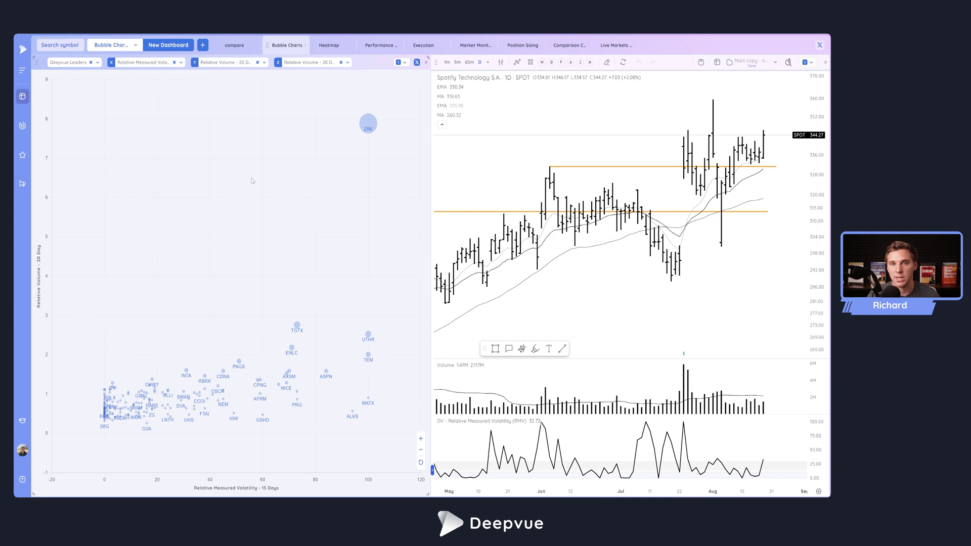
# Browse the Add Apps catalogue, briefly drag the Bubble Chart thumbnail, then dismiss the catalogue
pyautogui.click(203, 45)
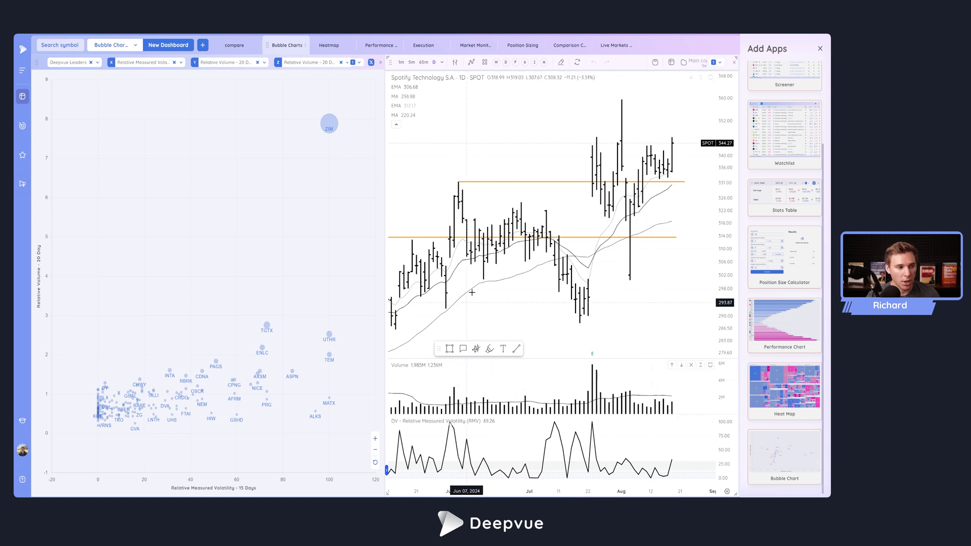
pyautogui.moveTo(785, 435); pyautogui.dragTo(783, 453)
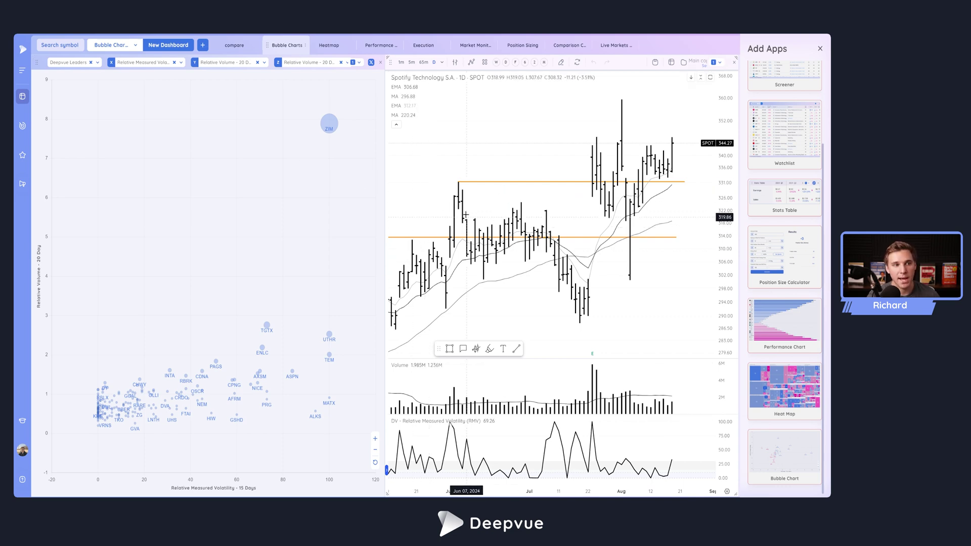
pyautogui.click(820, 49)
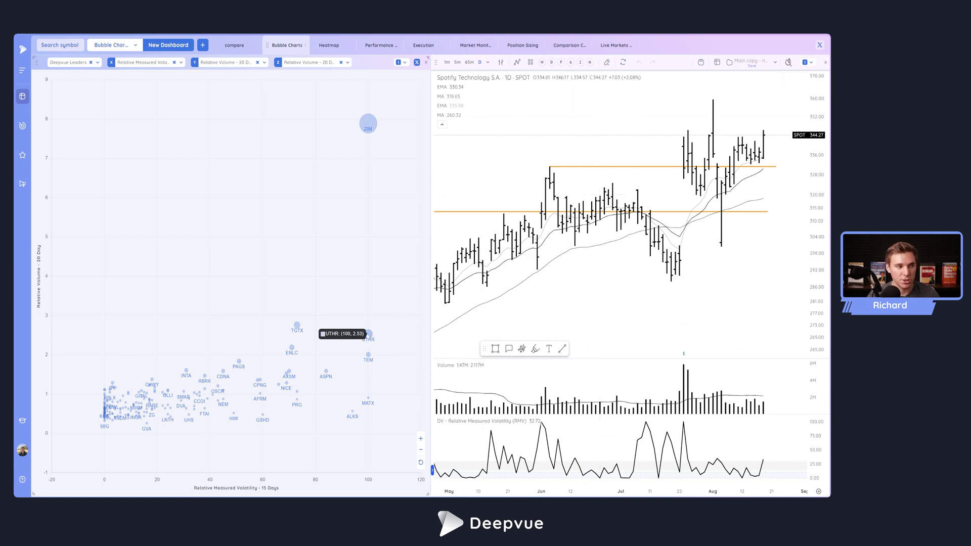
# Preview the UTHR, ZIM, TGTX, ENLC and WIX charts, ending on Coupang (CPNG)
pyautogui.click(367, 334)
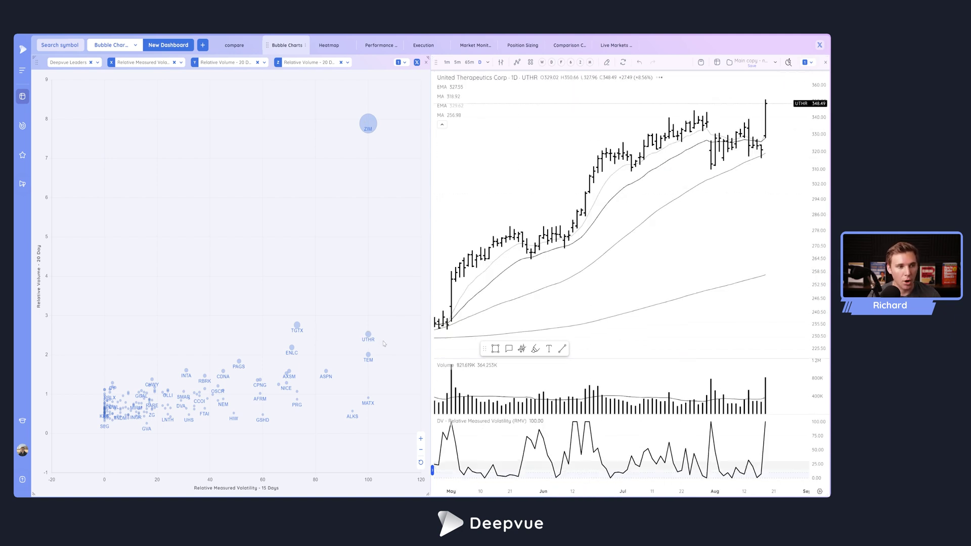
pyautogui.click(368, 123)
pyautogui.click(297, 326)
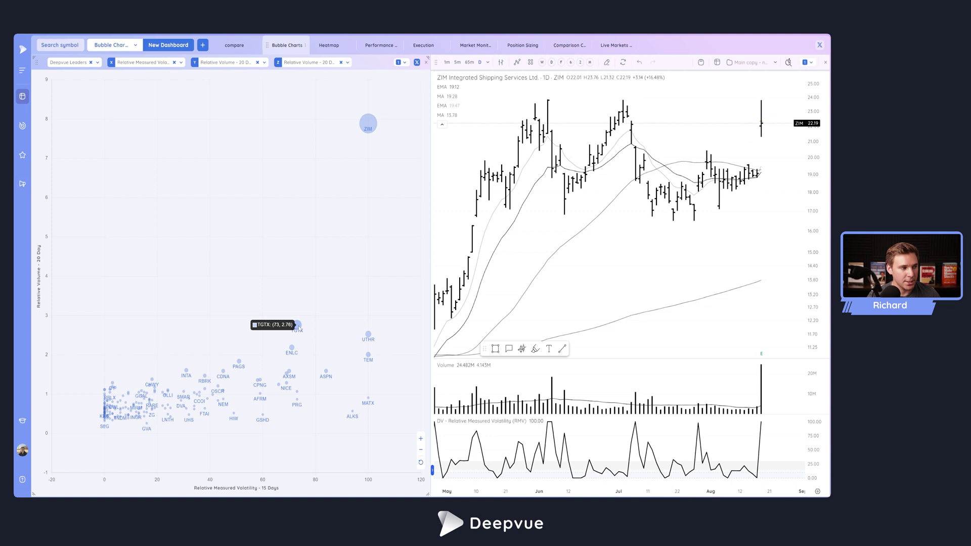
pyautogui.click(292, 348)
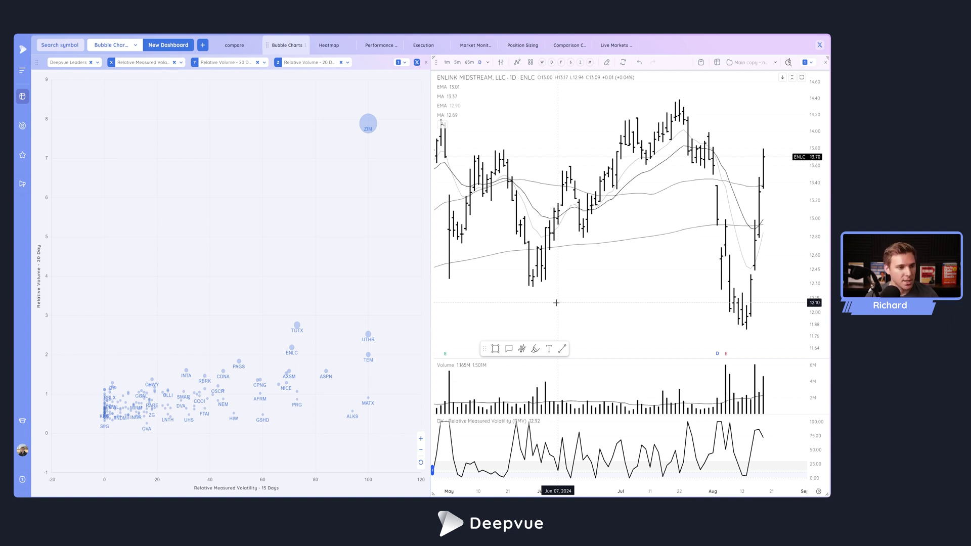
pyautogui.click(263, 385)
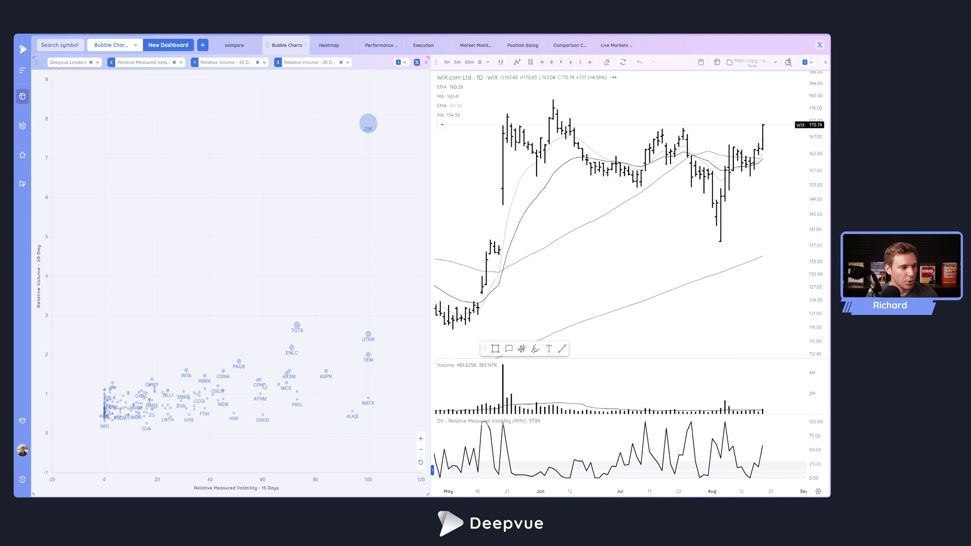
pyautogui.click(261, 383)
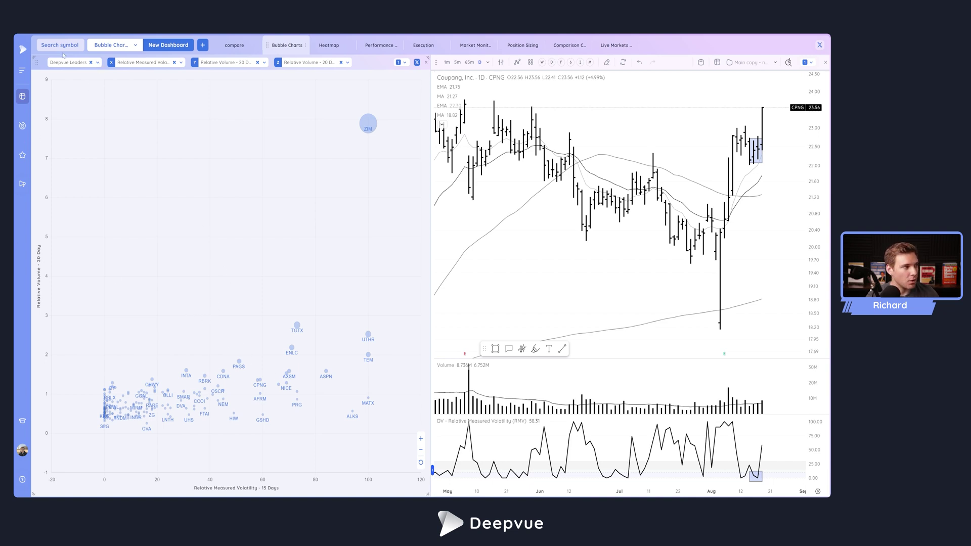
pyautogui.click(91, 62)
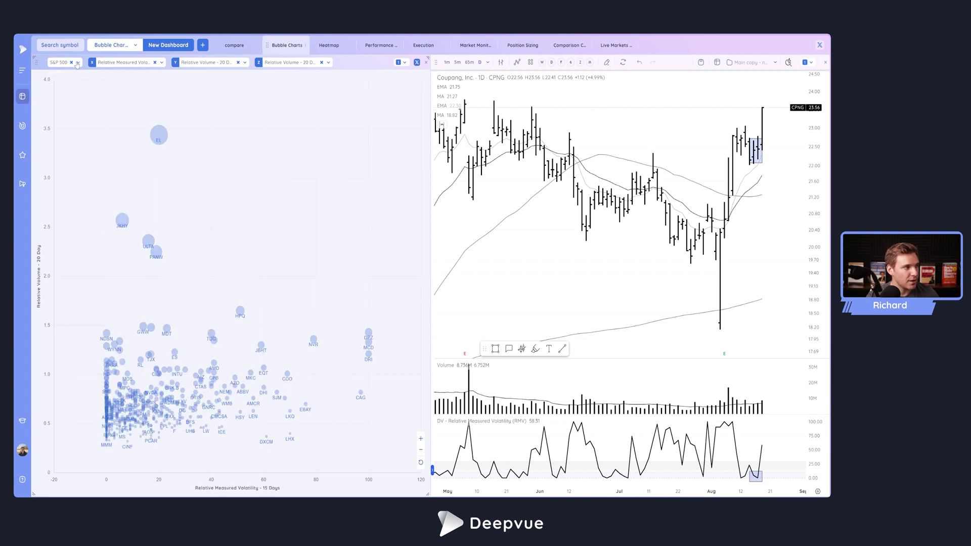
pyautogui.click(77, 63)
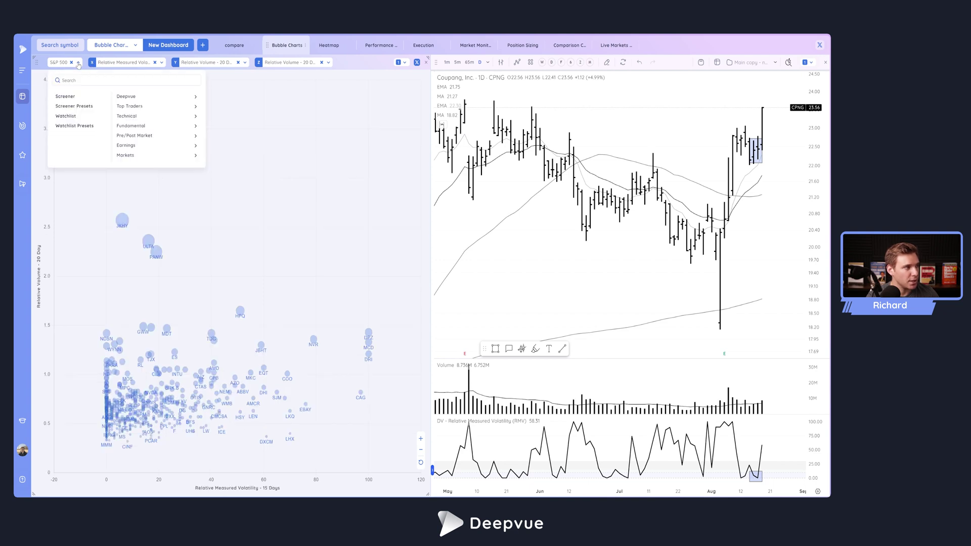
pyautogui.click(76, 116)
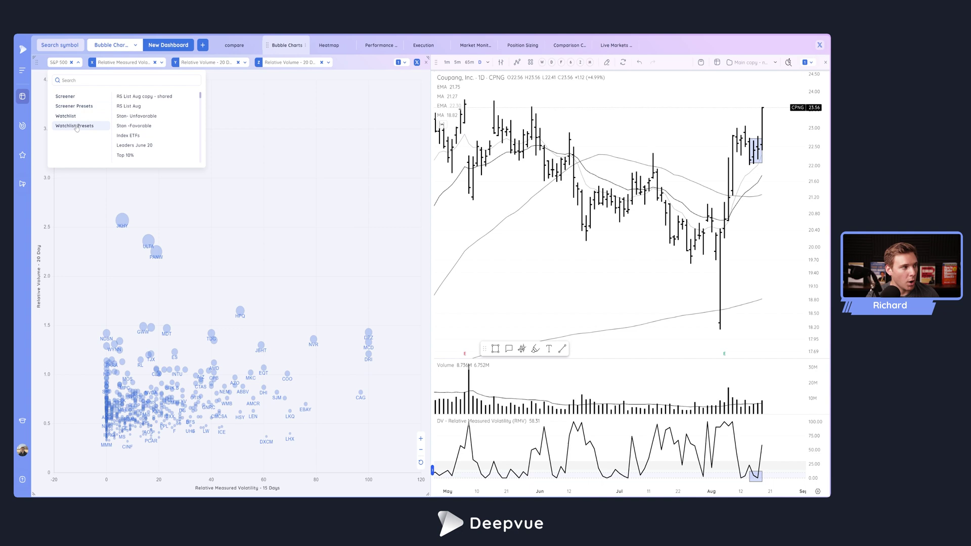
pyautogui.click(76, 127)
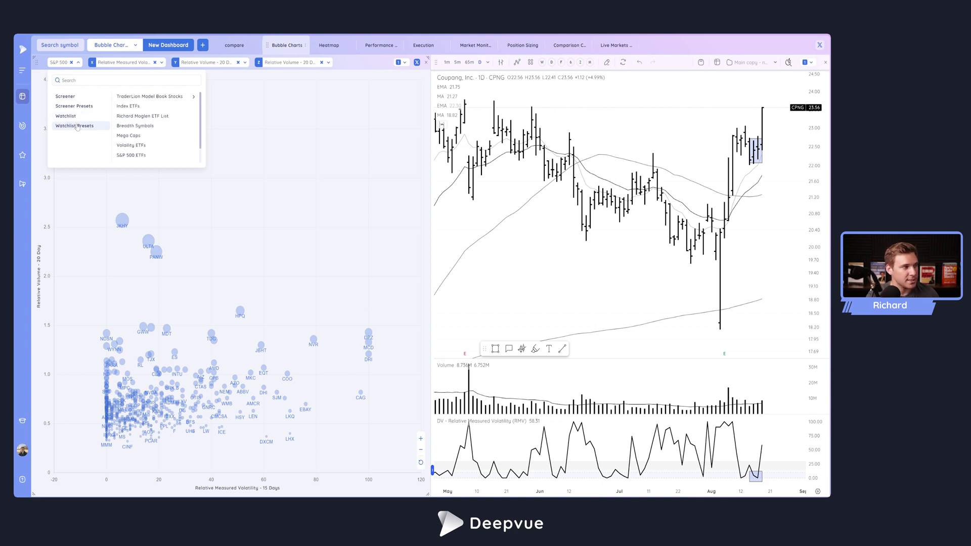
pyautogui.click(128, 106)
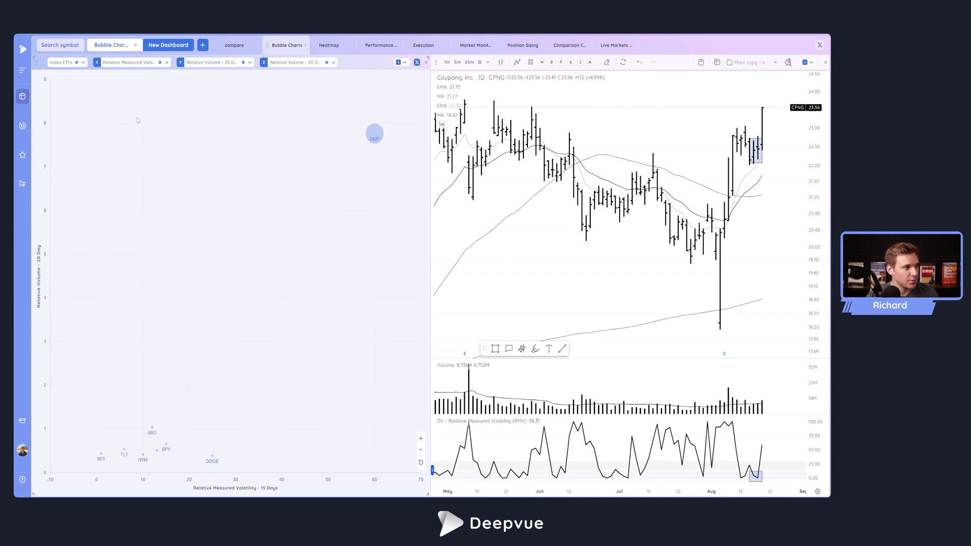
pyautogui.click(83, 62)
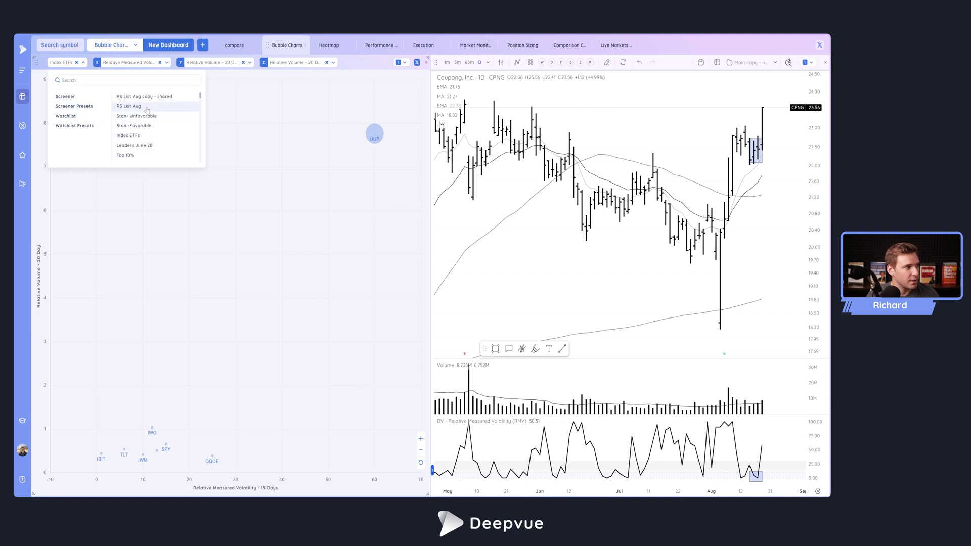
pyautogui.click(146, 107)
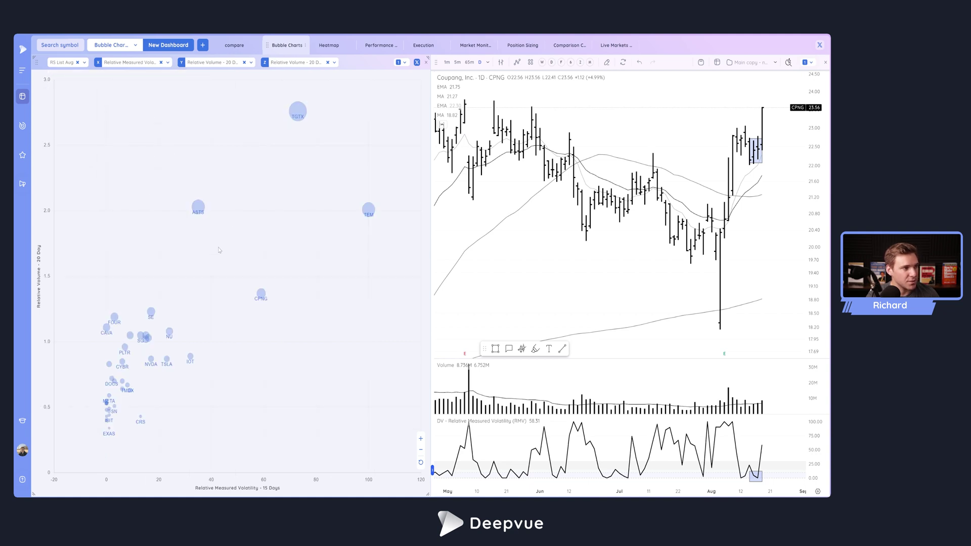
pyautogui.click(83, 62)
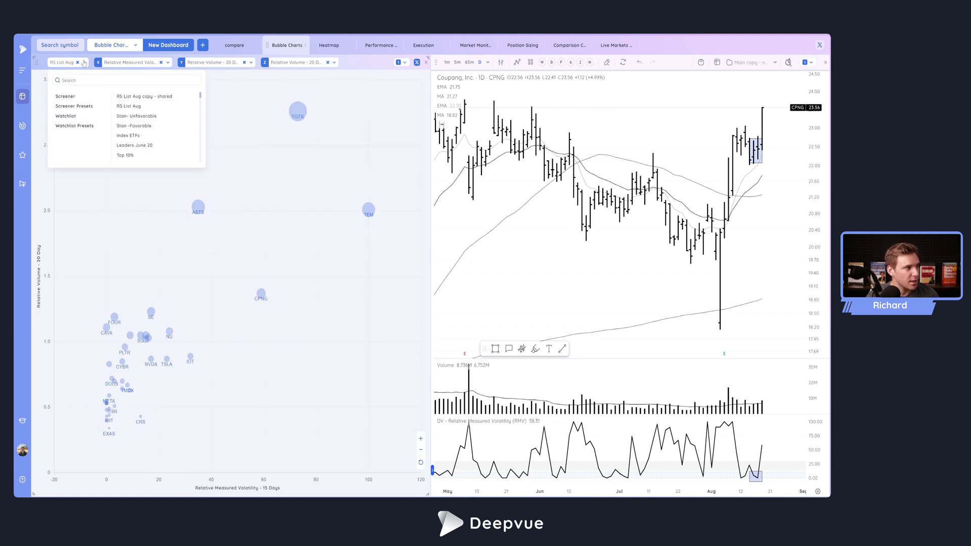
pyautogui.click(81, 107)
pyautogui.moveTo(126, 96)
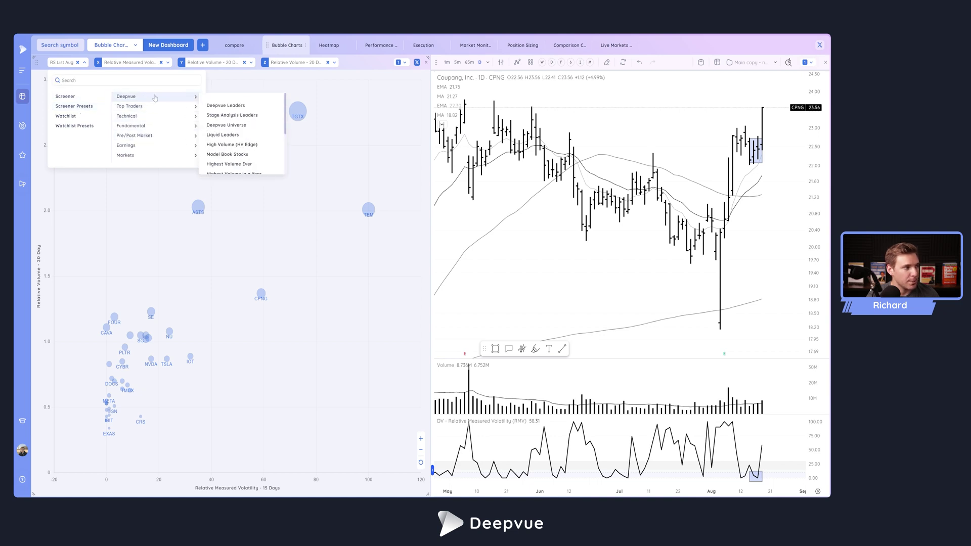
pyautogui.click(226, 105)
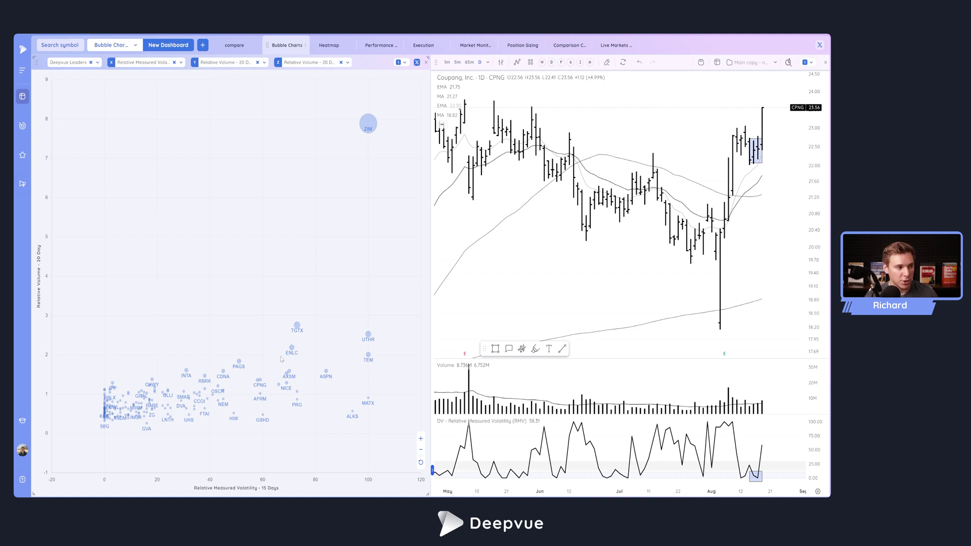
pyautogui.click(348, 62)
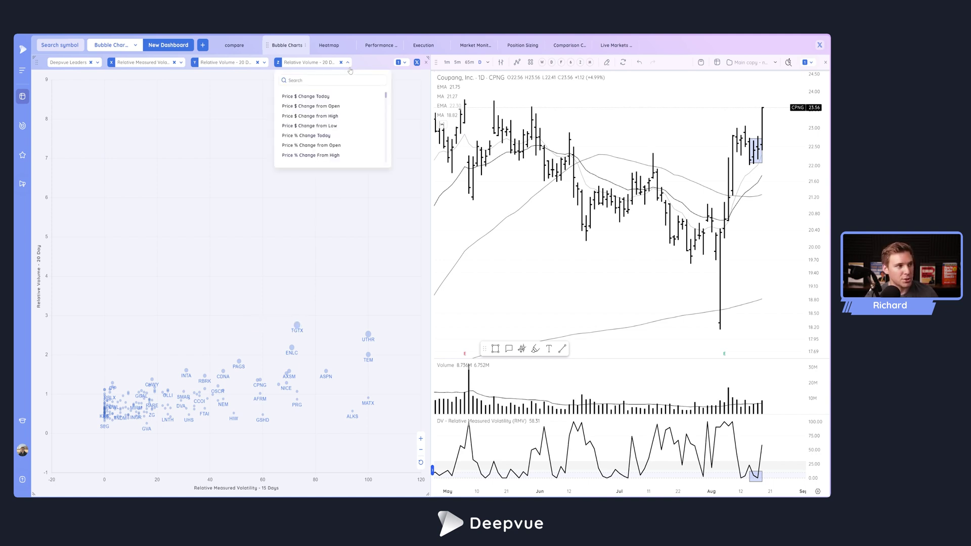
pyautogui.scroll(-4, 334, 122)
pyautogui.scroll(-4, 340, 124)
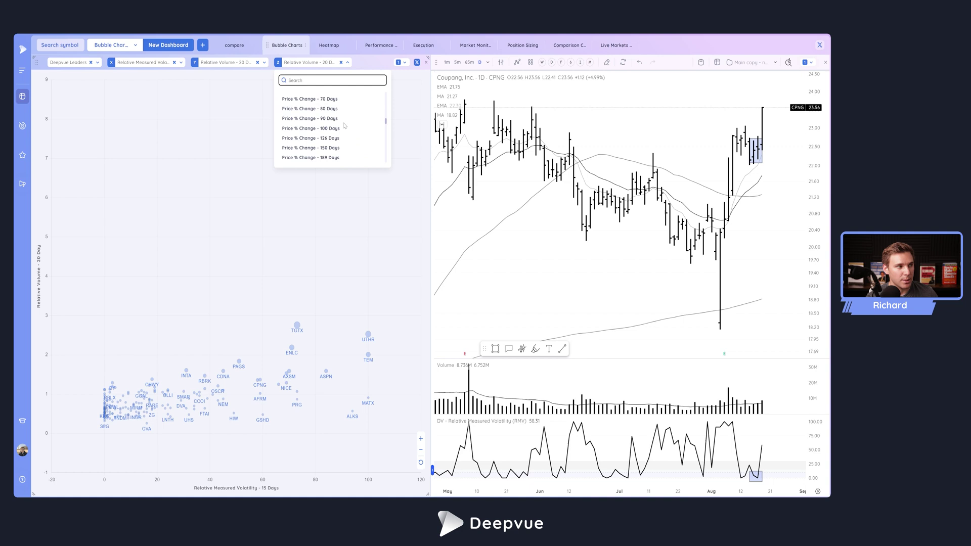
pyautogui.scroll(-4, 341, 125)
pyautogui.scroll(-4, 343, 128)
pyautogui.scroll(-3, 343, 128)
pyautogui.scroll(-3, 335, 139)
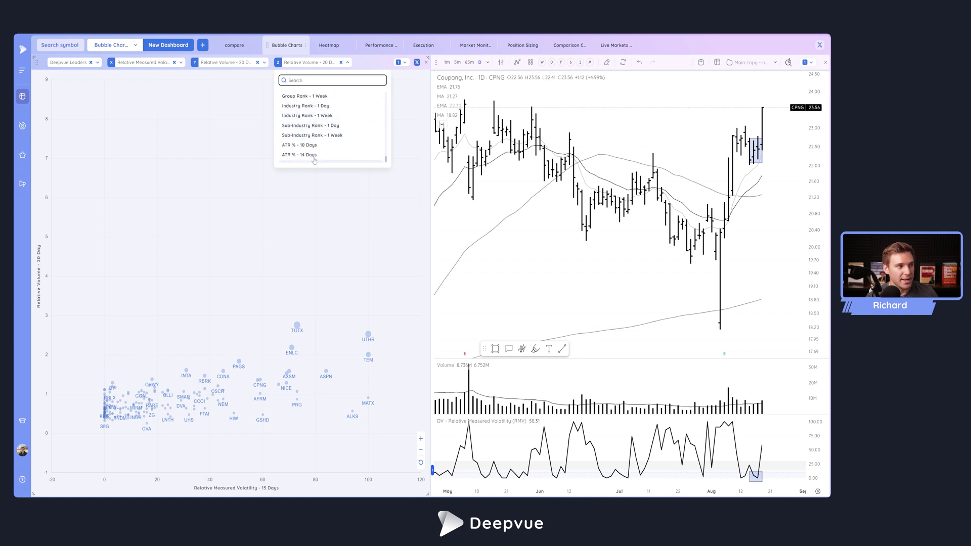
pyautogui.scroll(-2, 326, 149)
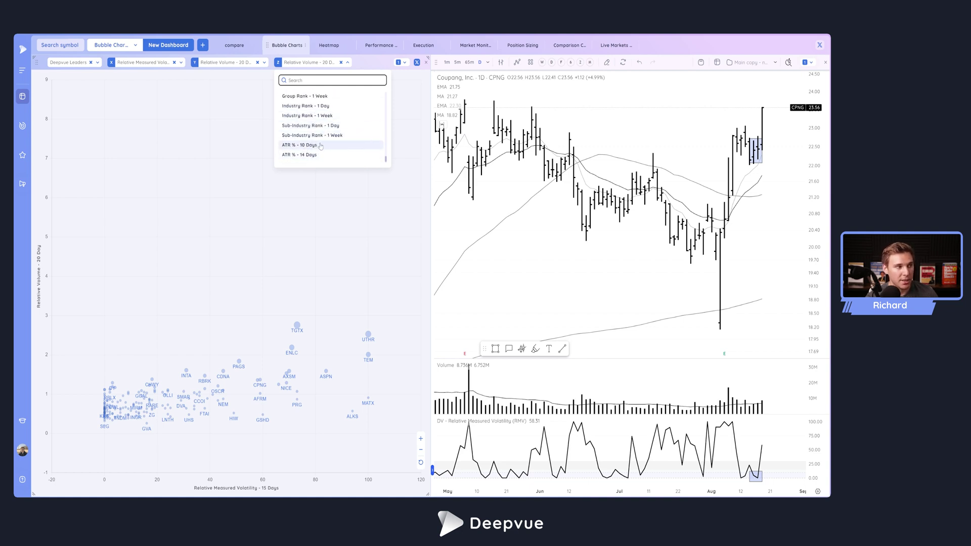
pyautogui.click(318, 146)
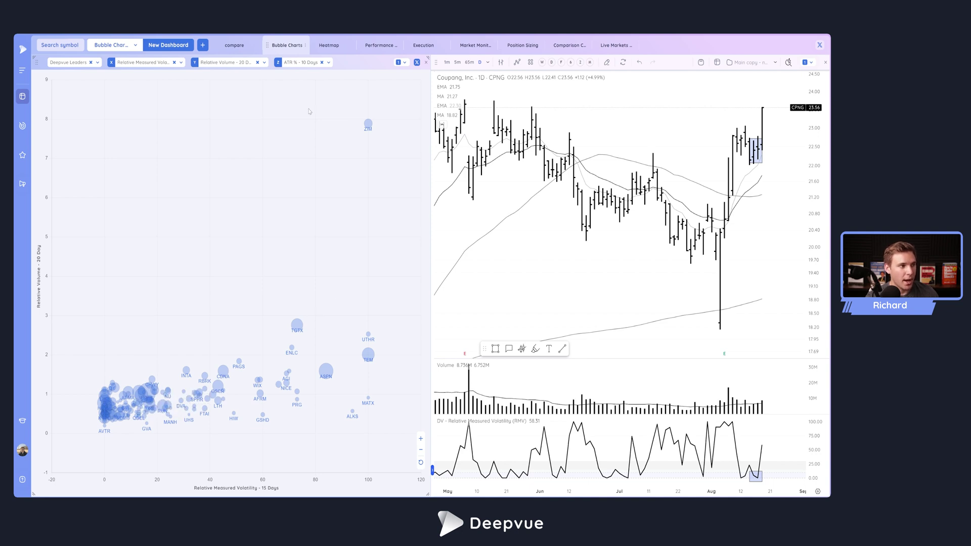
pyautogui.click(328, 63)
pyautogui.write('volume')
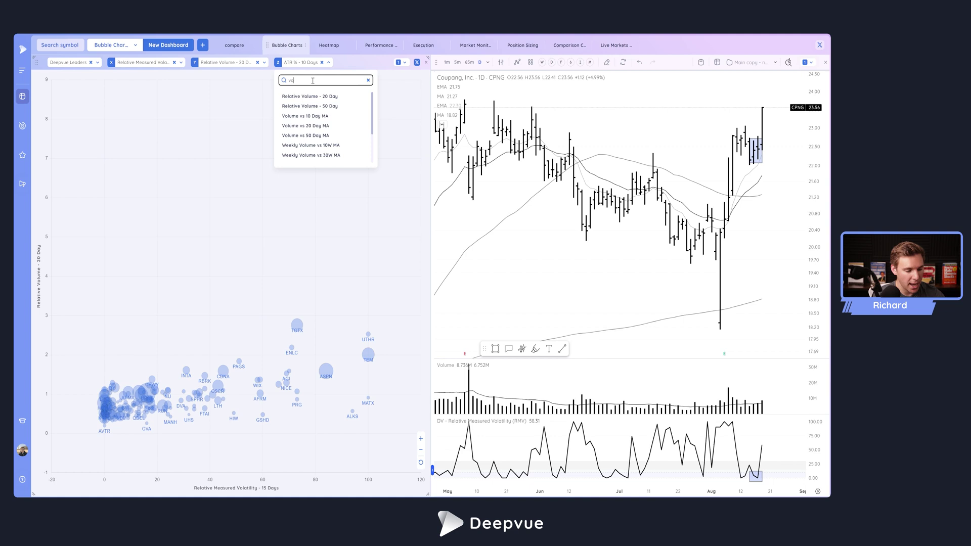
pyautogui.click(310, 96)
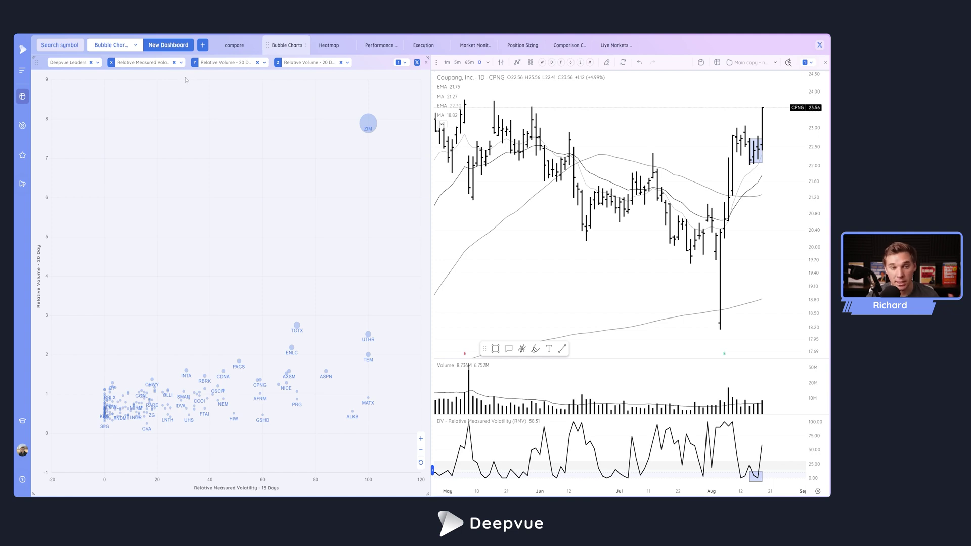
# Set the bubble chart's X-axis metric to Price % Change from Open
pyautogui.click(181, 62)
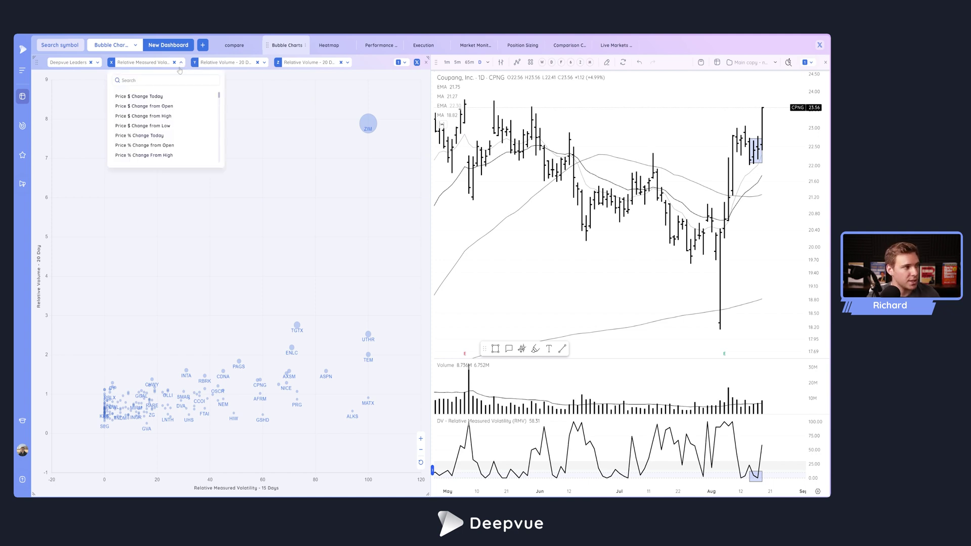
pyautogui.click(171, 147)
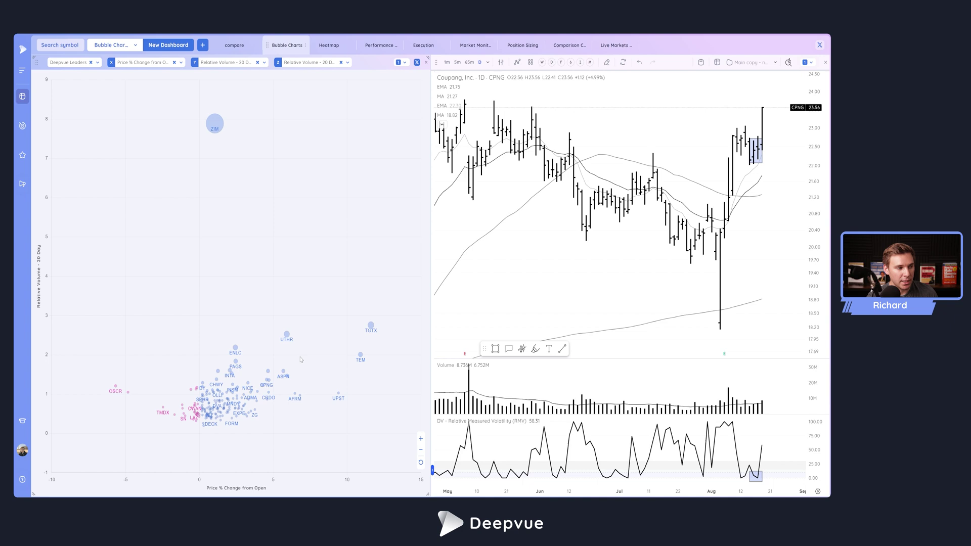
# Preview the TGTX, TEM and UTHR charts, ending on Upstart (UPST)
pyautogui.click(370, 325)
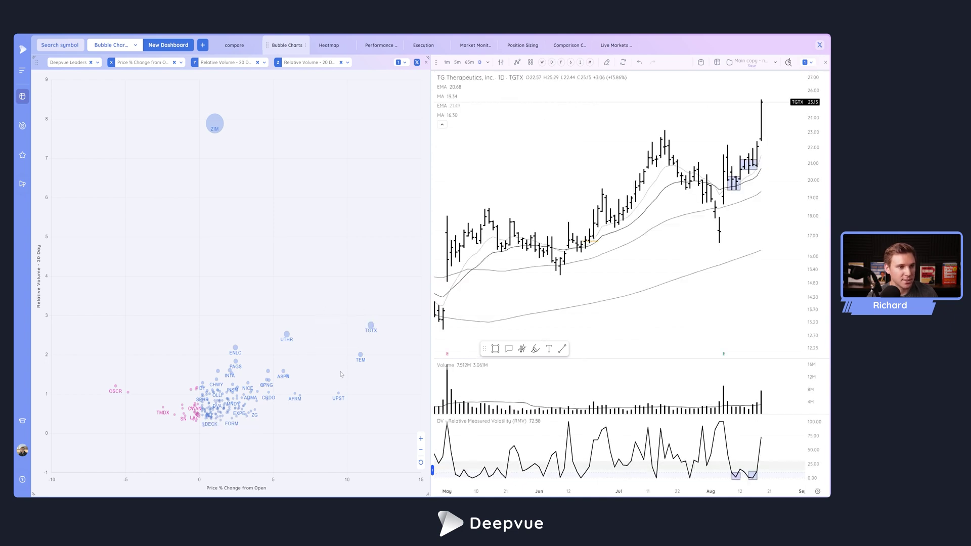
pyautogui.click(361, 355)
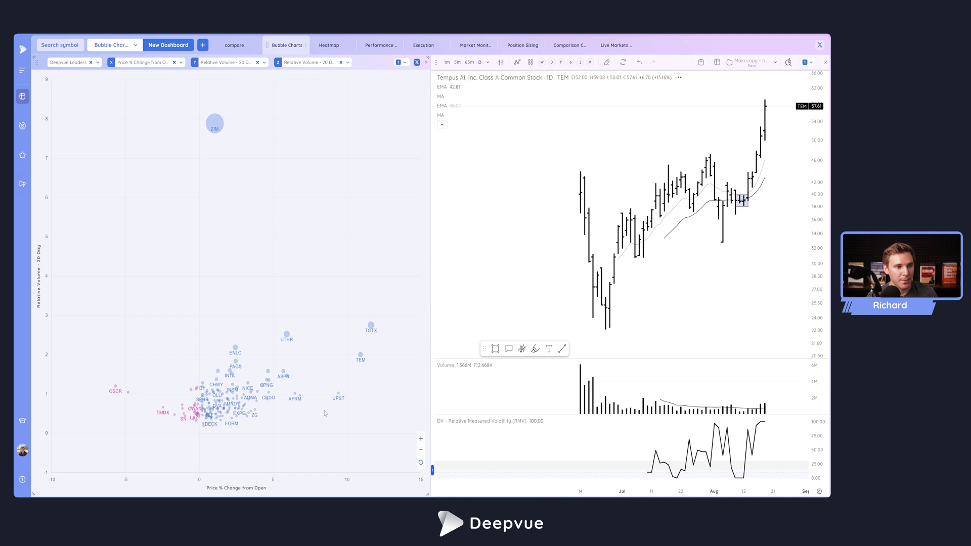
pyautogui.click(287, 333)
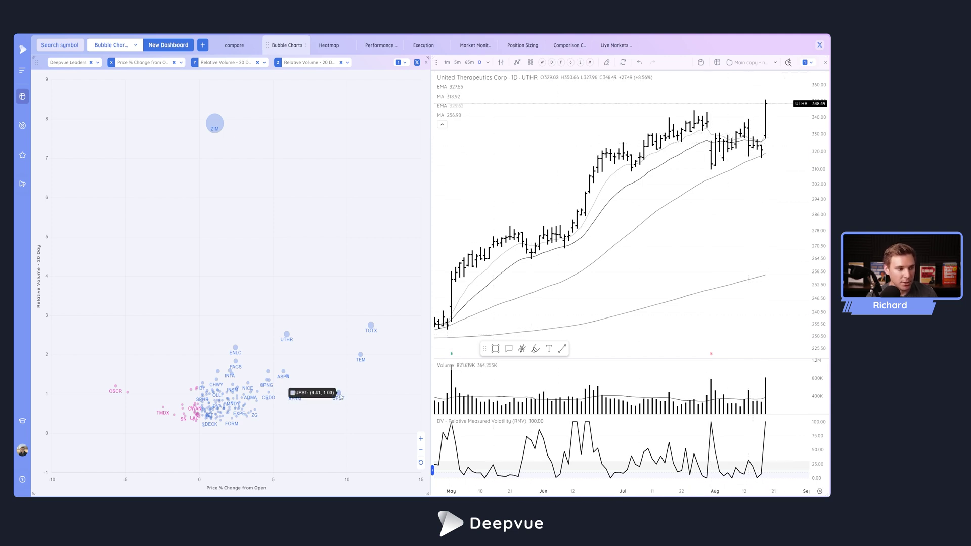
pyautogui.click(340, 399)
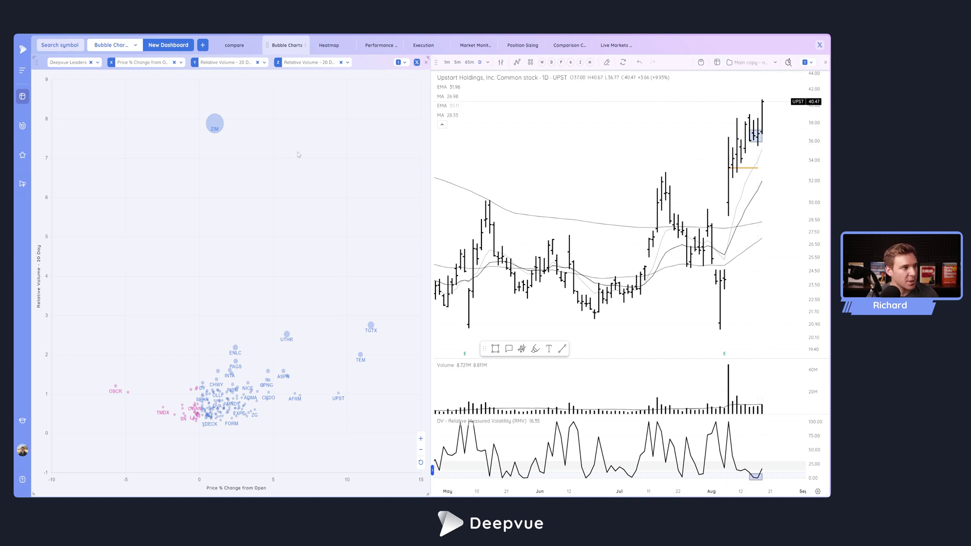
pyautogui.click(404, 64)
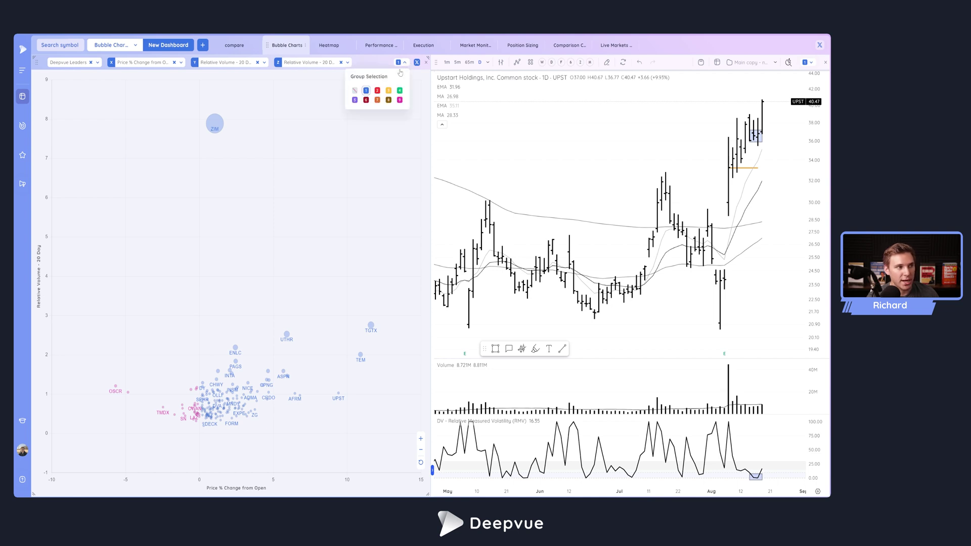
pyautogui.click(406, 62)
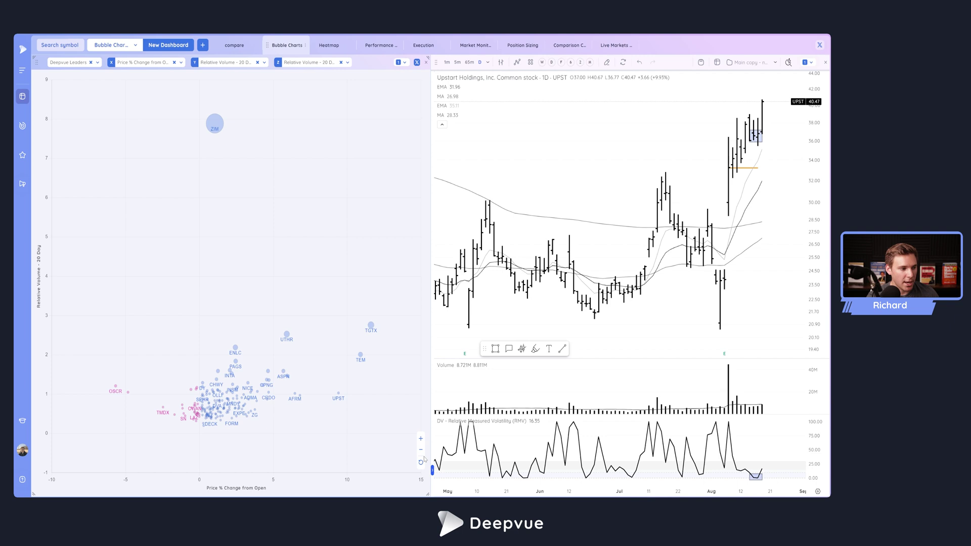
# Box-zoom the bubble chart onto the high-gain bubbles around UTHR and ASPN
pyautogui.click(420, 439)
pyautogui.click(421, 450)
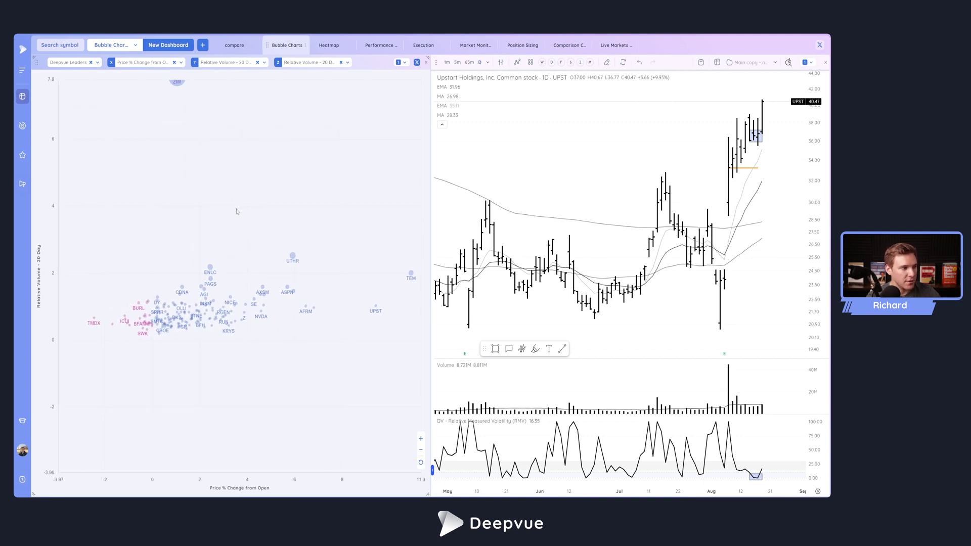
pyautogui.moveTo(286, 334)
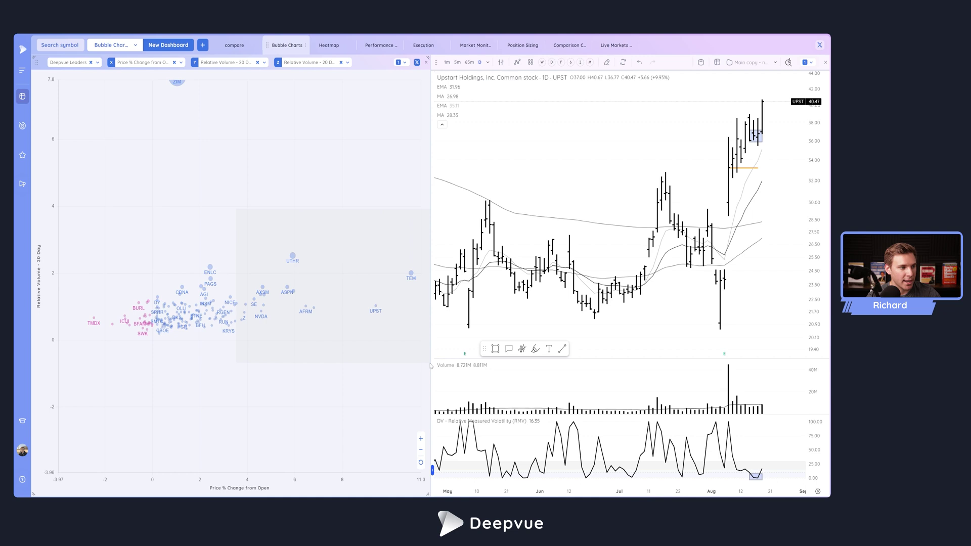
pyautogui.moveTo(422, 360); pyautogui.dragTo(420, 358)
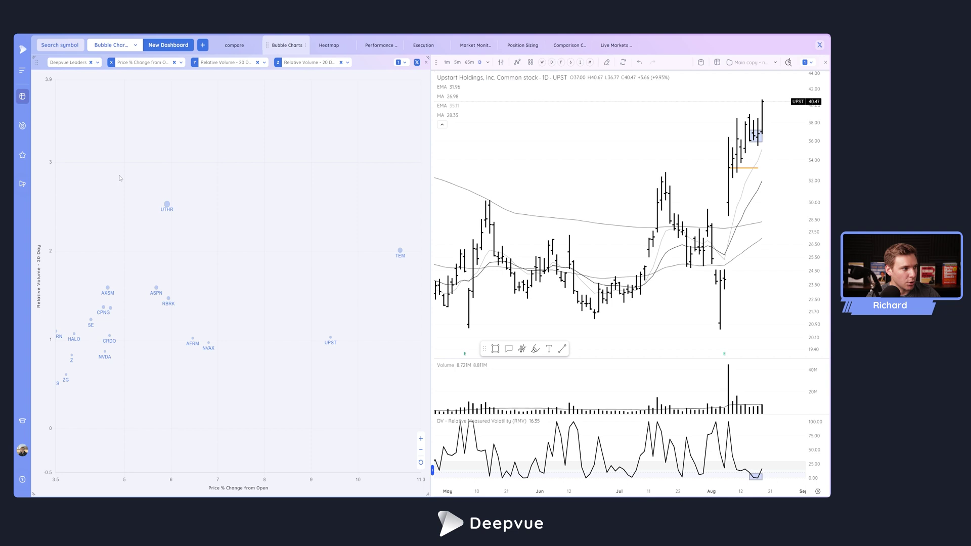
pyautogui.moveTo(263, 394); pyautogui.dragTo(262, 384)
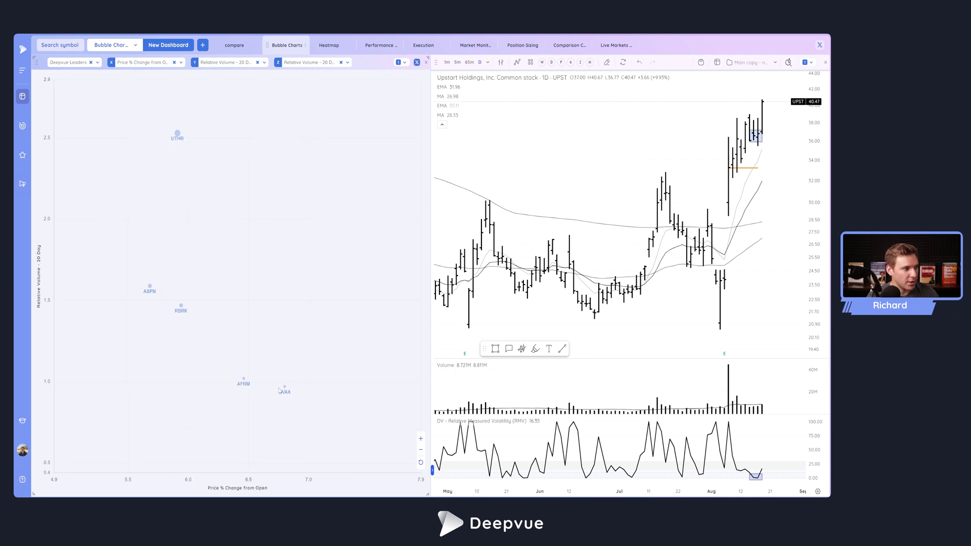
# Preview NVAX and UTHR, settle on Aspen Aerogels (ASPN), then reset the zoom
pyautogui.click(285, 388)
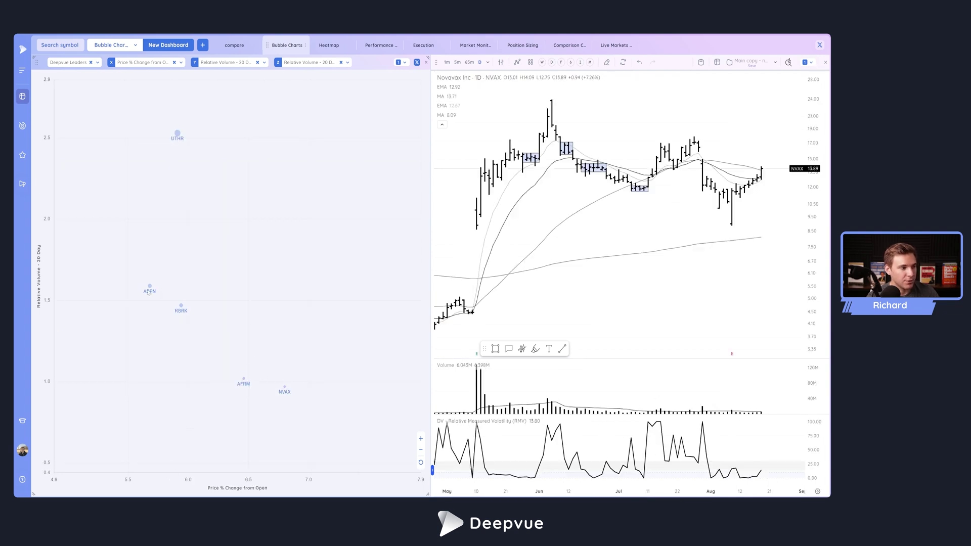
pyautogui.click(177, 132)
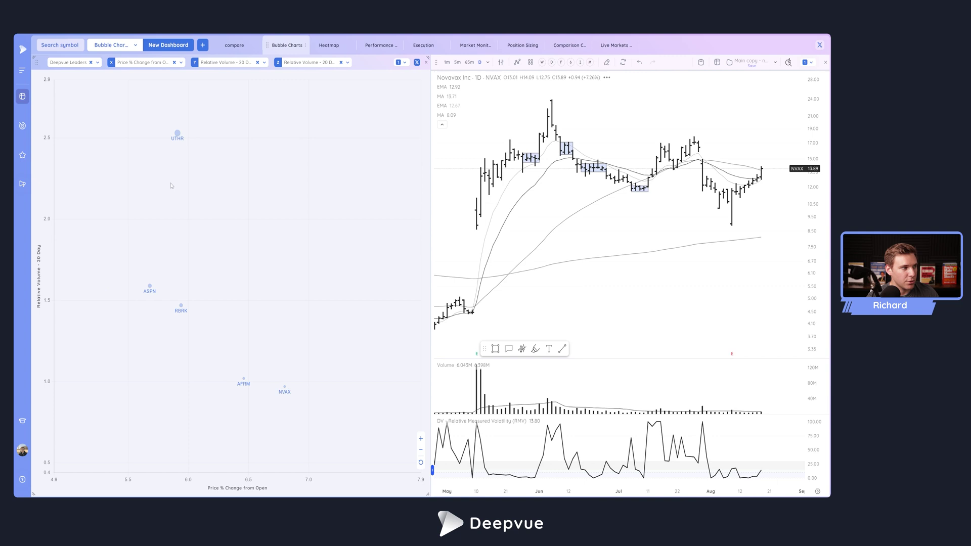
pyautogui.click(149, 285)
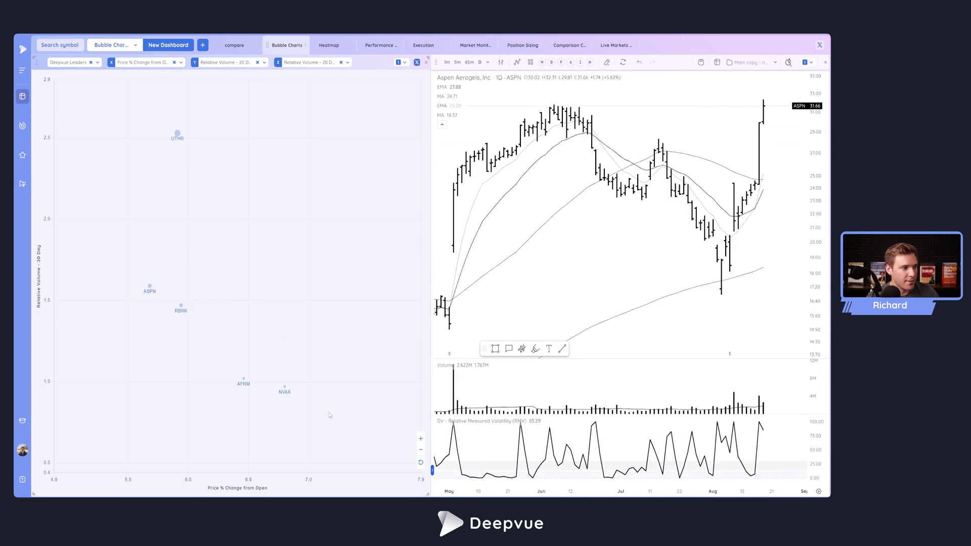
pyautogui.click(421, 463)
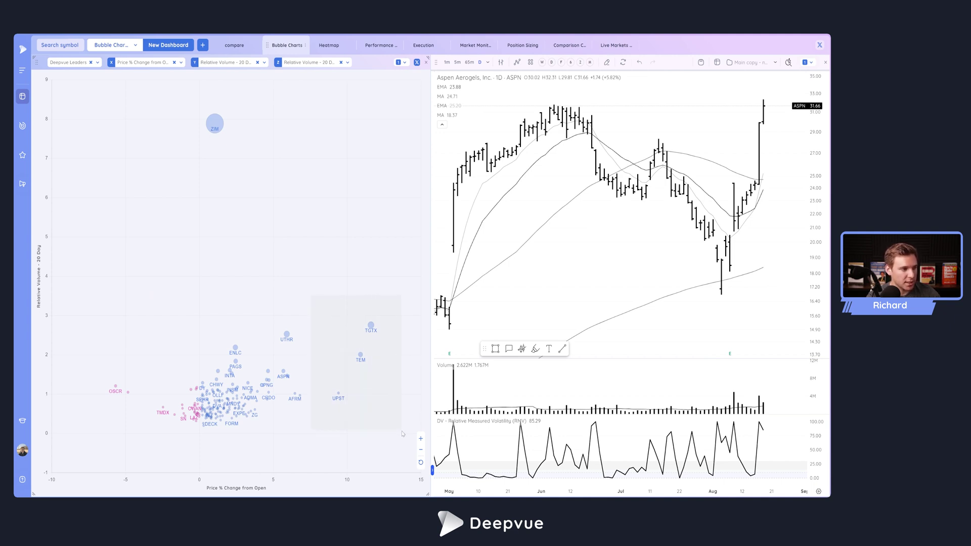
# Inspect the TGTX/TEM/UPST cluster, load ZIM's chart, then zoom and reset the main cluster
pyautogui.moveTo(310, 295); pyautogui.dragTo(401, 433)
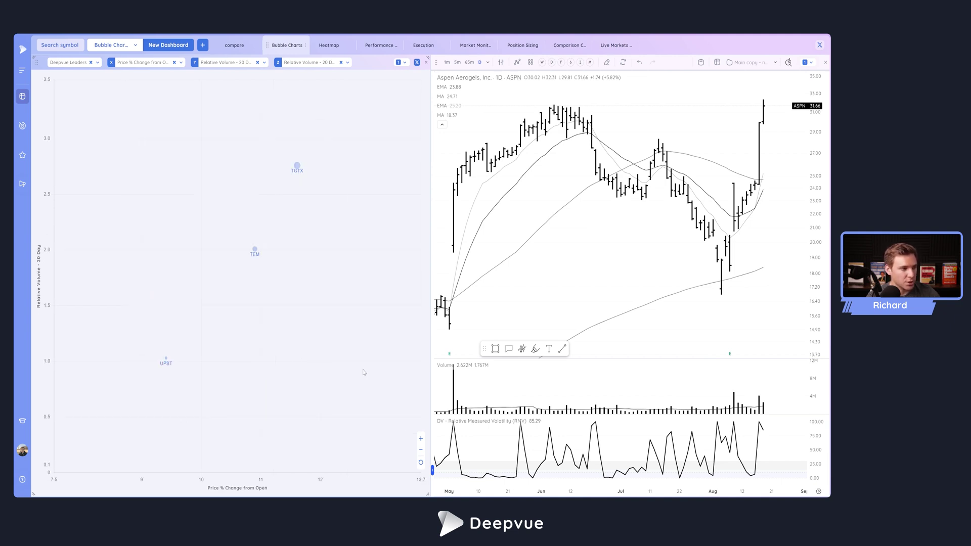
pyautogui.click(421, 462)
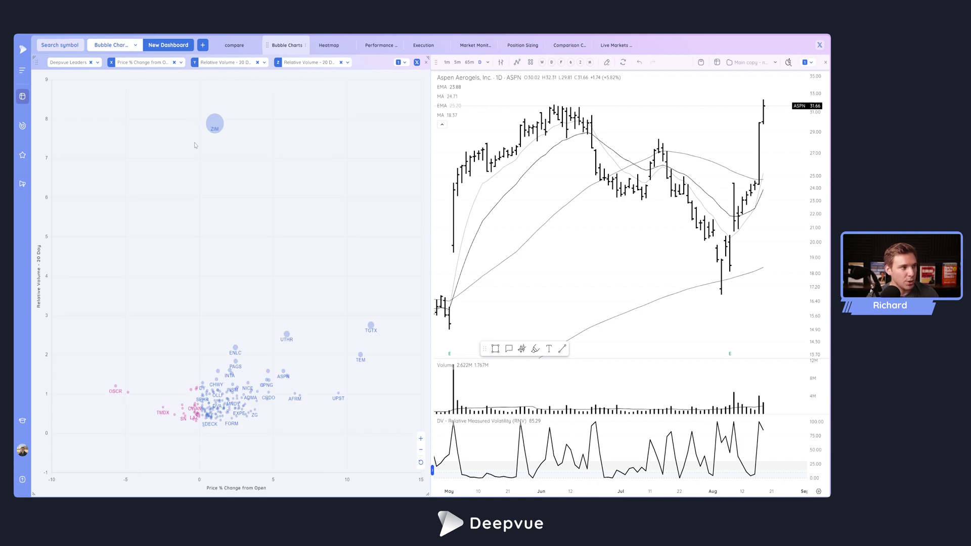
pyautogui.click(215, 122)
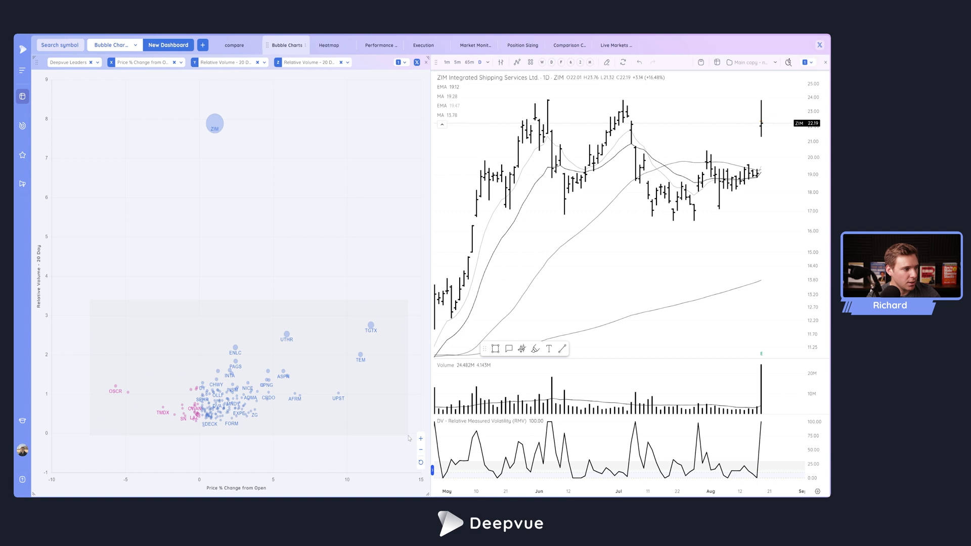
pyautogui.moveTo(409, 438); pyautogui.dragTo(408, 435)
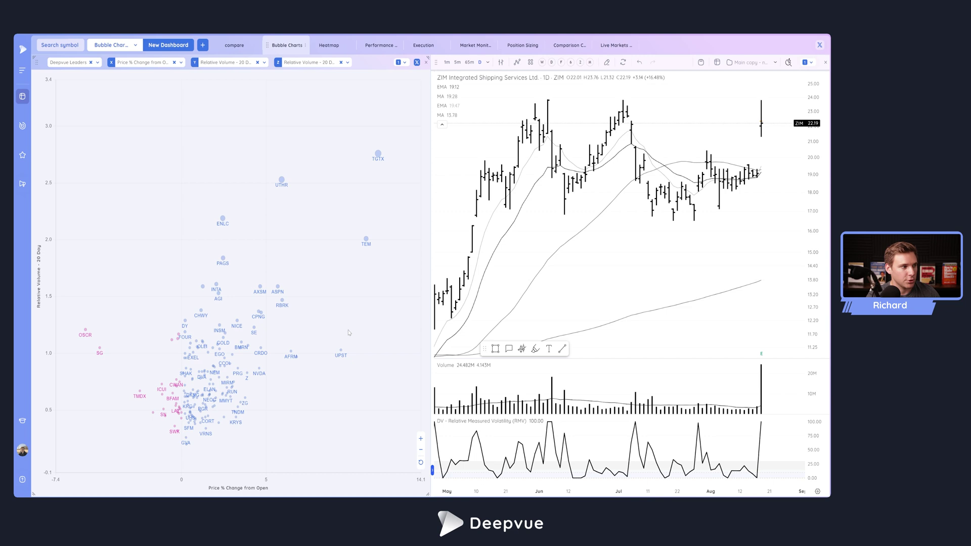
pyautogui.click(420, 462)
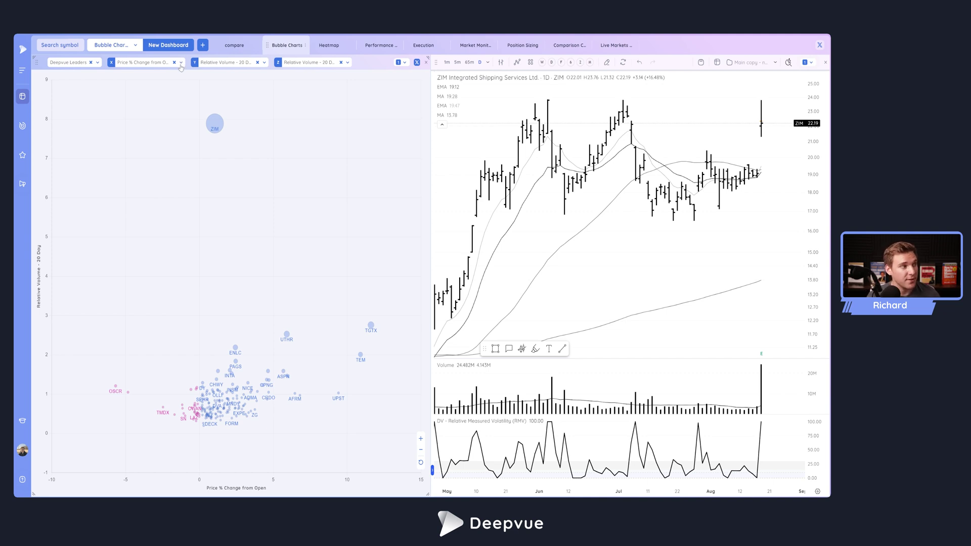
# Set the X-axis metric to Relative Measured Volatility - 15 Days via a 'relat' search
pyautogui.click(181, 63)
pyautogui.click(162, 79)
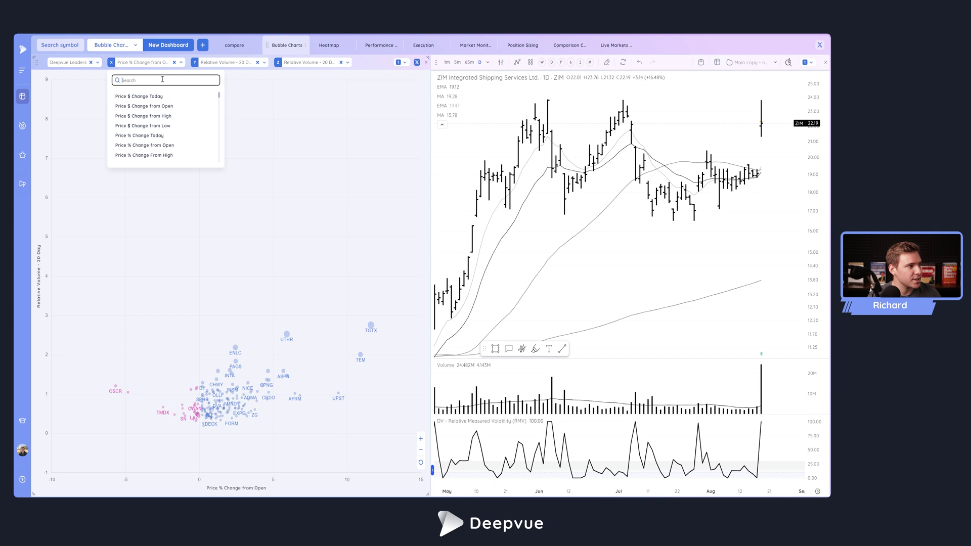
pyautogui.write('relat')
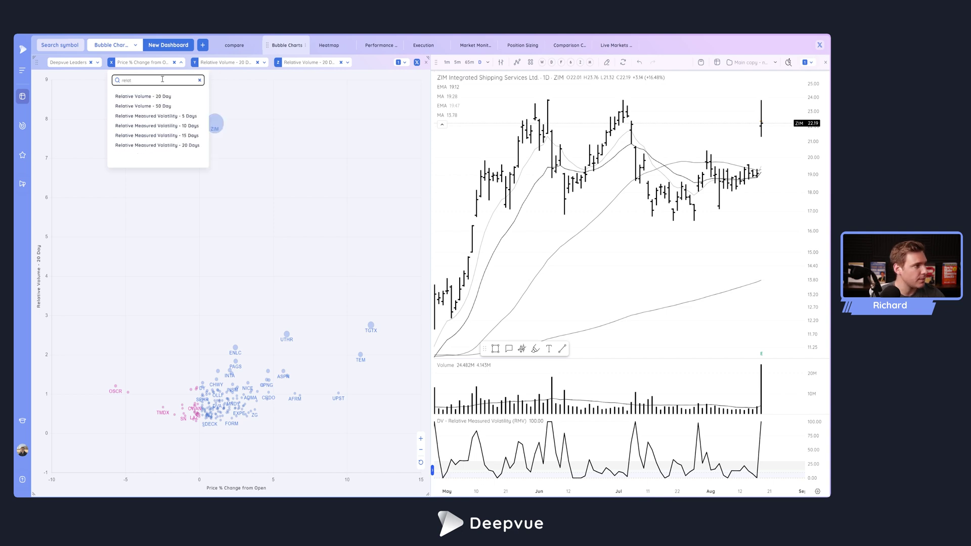
pyautogui.click(184, 136)
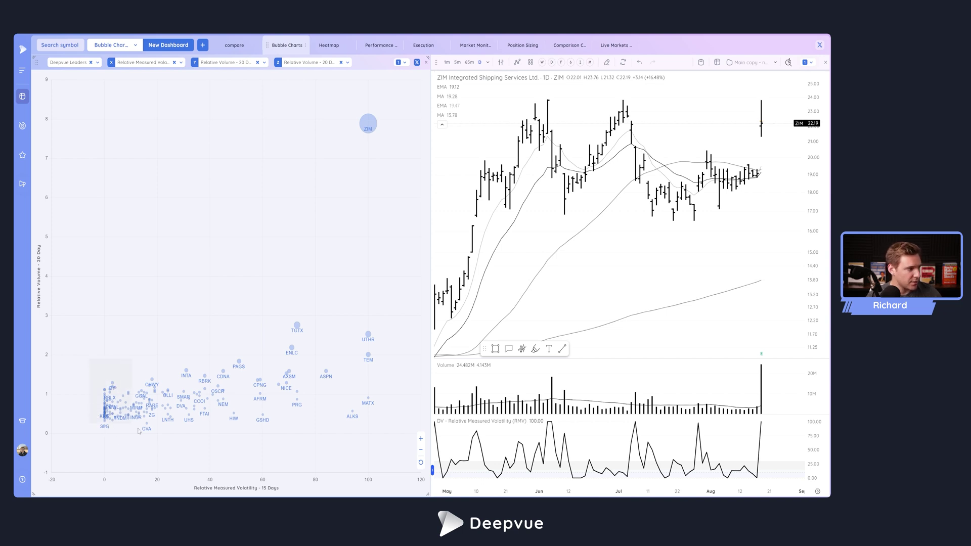
# Zoom into the low-volatility cluster and preview EVH and NOW, ending on Applovin (APP)
pyautogui.moveTo(138, 430); pyautogui.dragTo(161, 445)
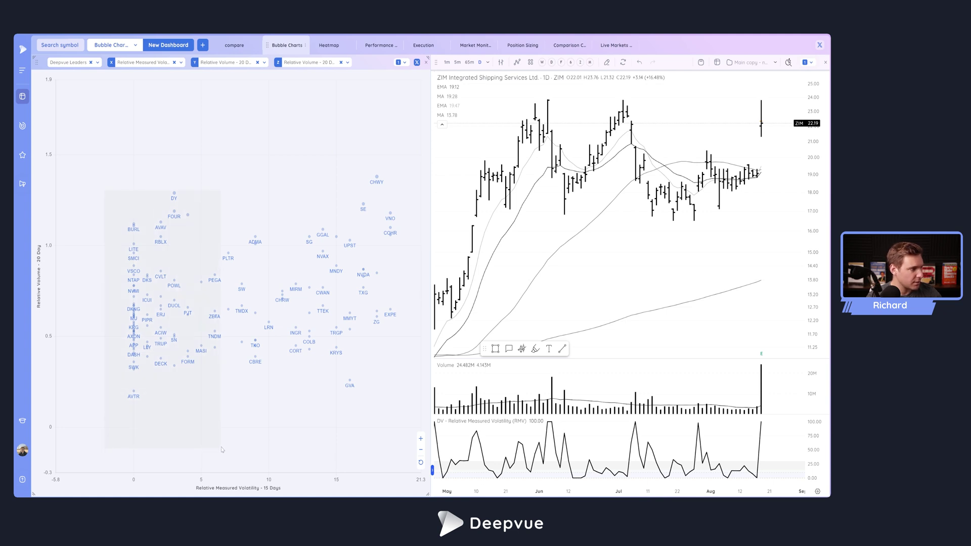
pyautogui.moveTo(221, 448); pyautogui.dragTo(221, 449)
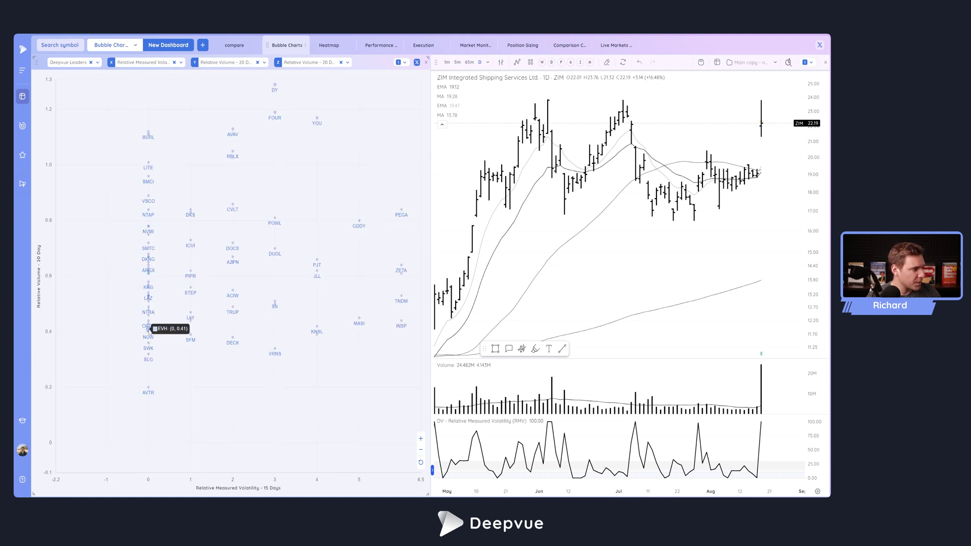
pyautogui.click(149, 330)
pyautogui.click(148, 332)
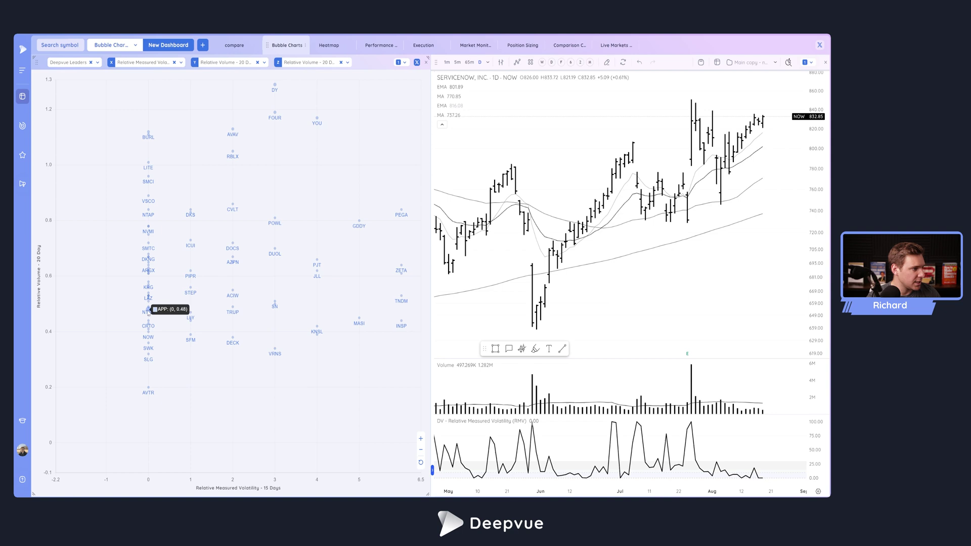
pyautogui.click(148, 310)
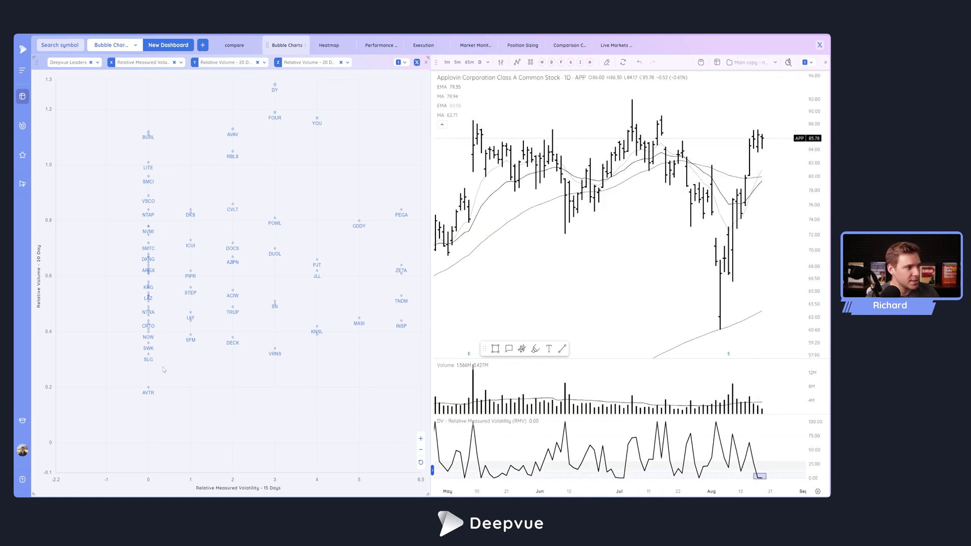
# Set the Y-axis metric to RS Rating - 1 Week via an 'rs' search
pyautogui.click(264, 62)
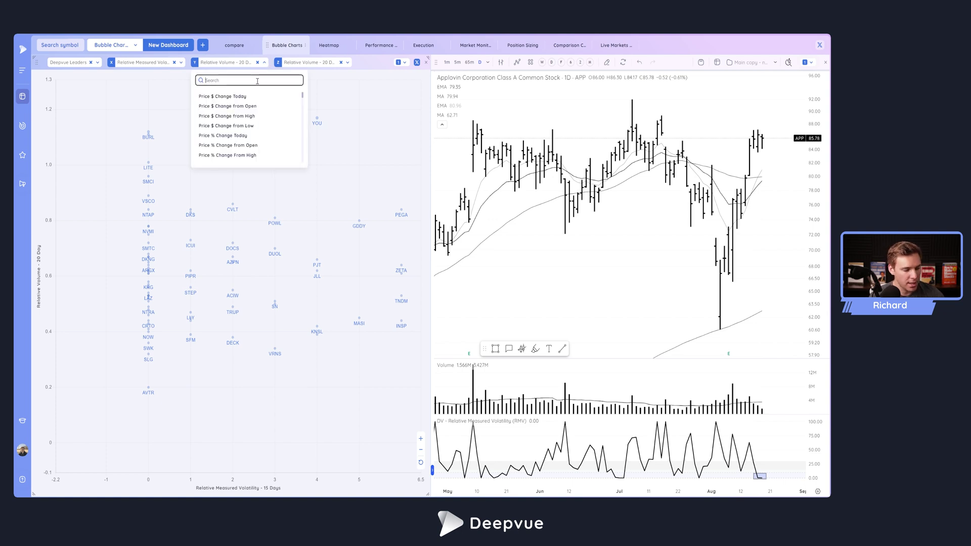
pyautogui.click(257, 82)
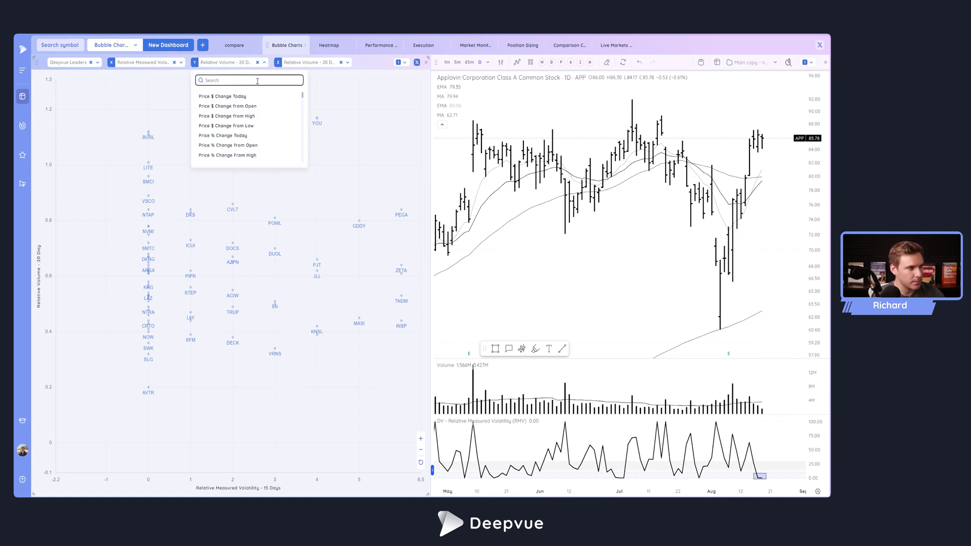
pyautogui.write('rs')
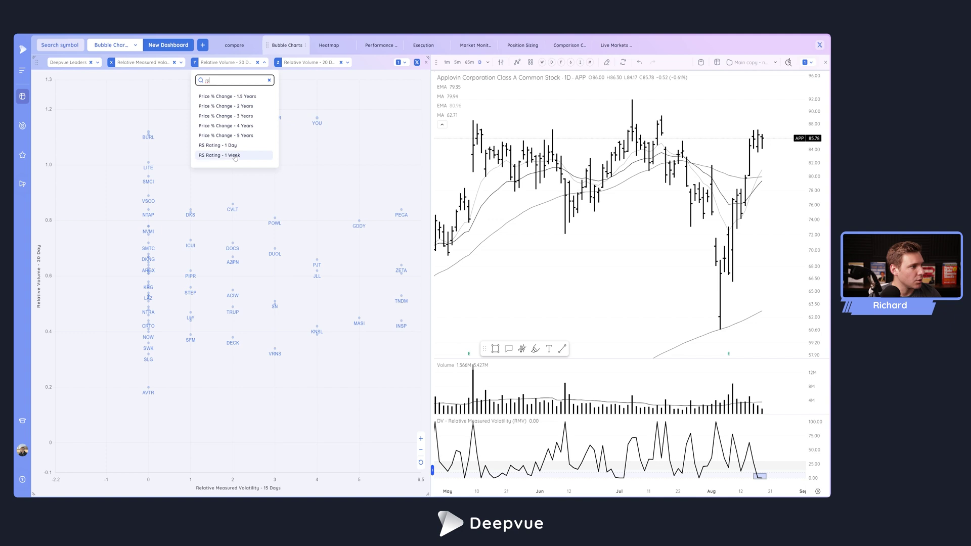
pyautogui.click(242, 155)
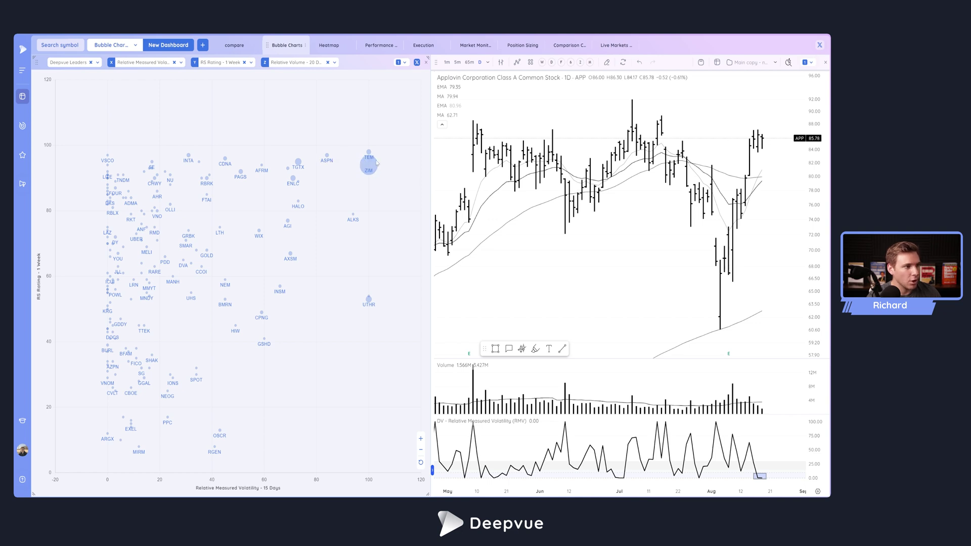
pyautogui.moveTo(369, 165)
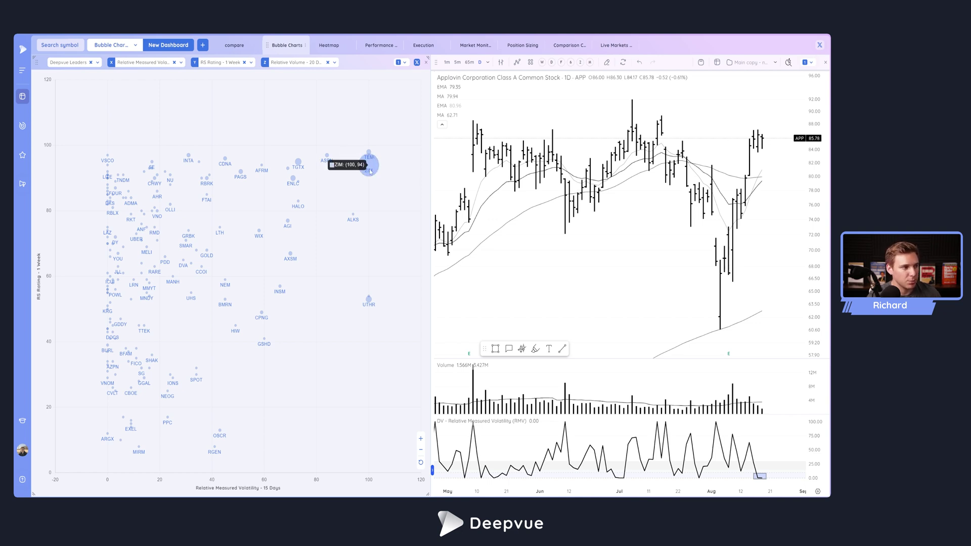
# Preview the ASPN, VSCO and ARGX charts, ending on Oscar Health (OSCR)
pyautogui.click(327, 155)
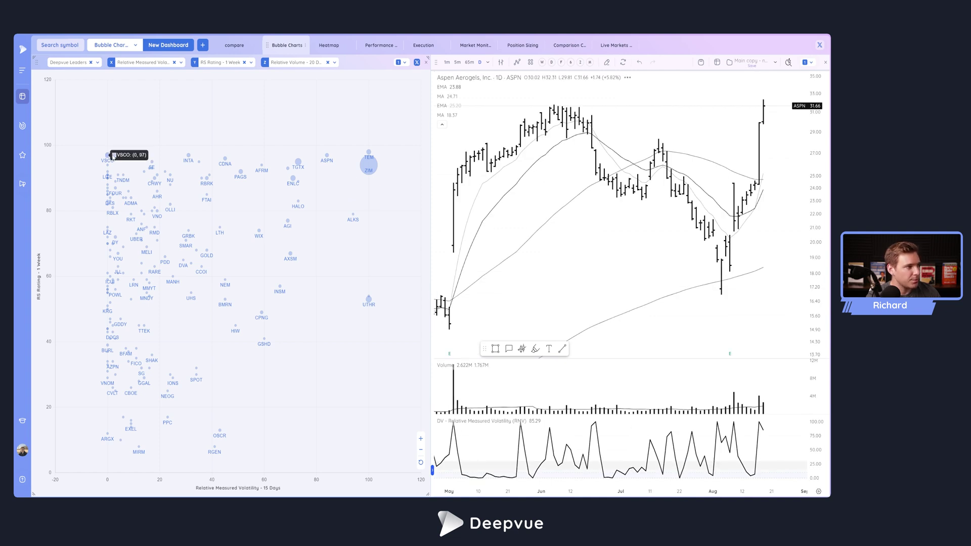
pyautogui.click(107, 155)
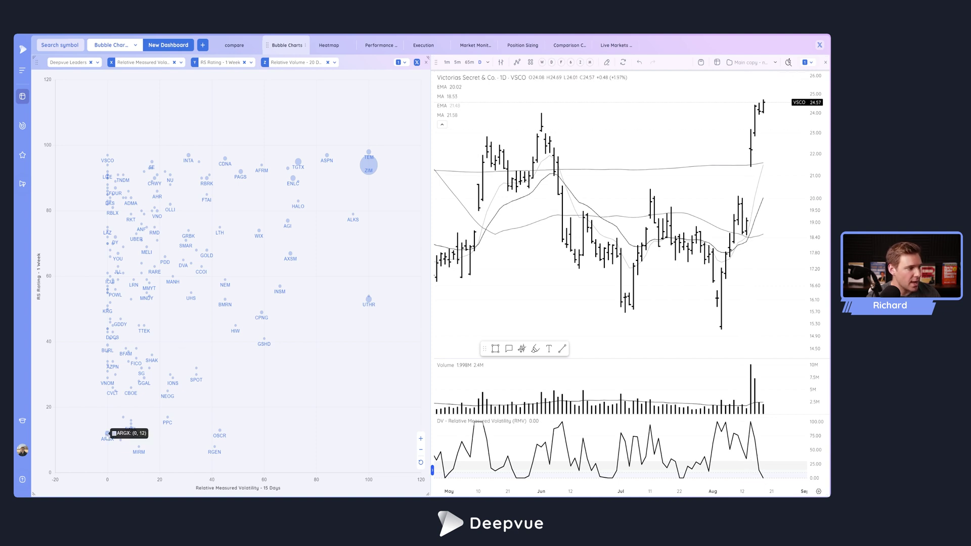
pyautogui.click(107, 433)
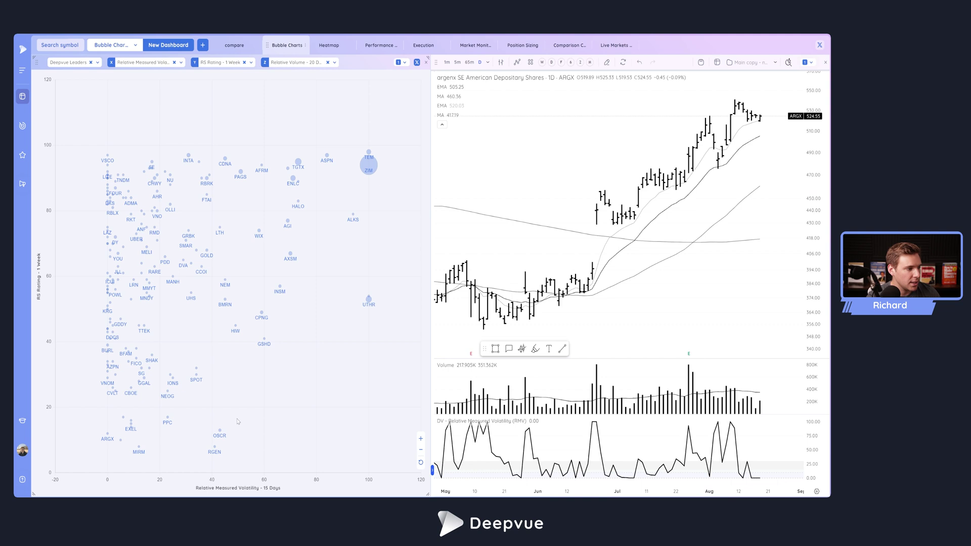
pyautogui.click(220, 429)
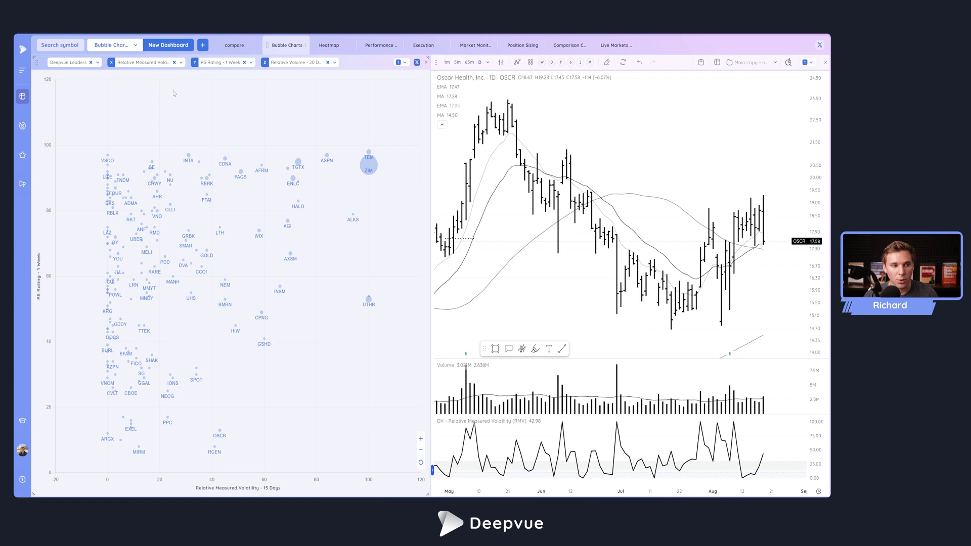
# Click through the PAGS and AGI bubbles, finishing on Alkermes (ALKS)
pyautogui.click(240, 171)
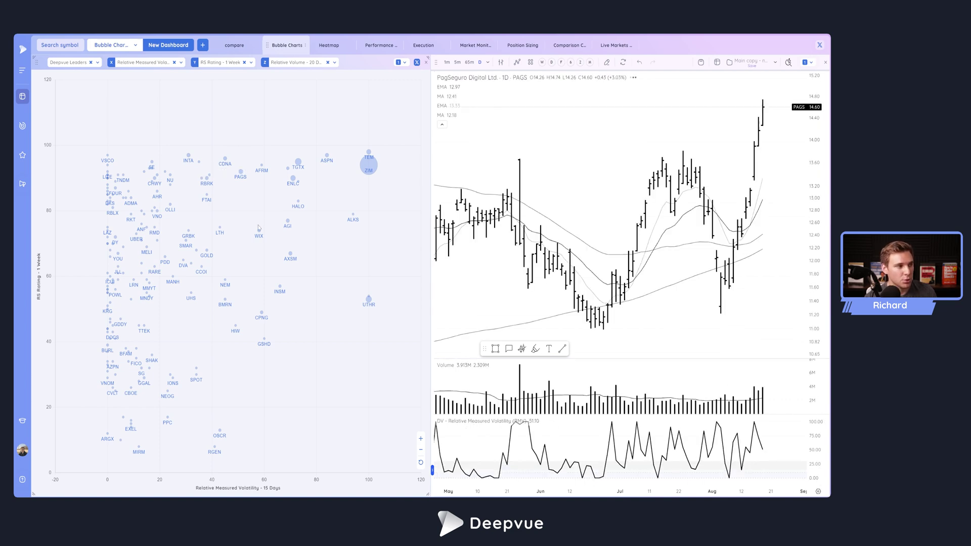
pyautogui.click(287, 221)
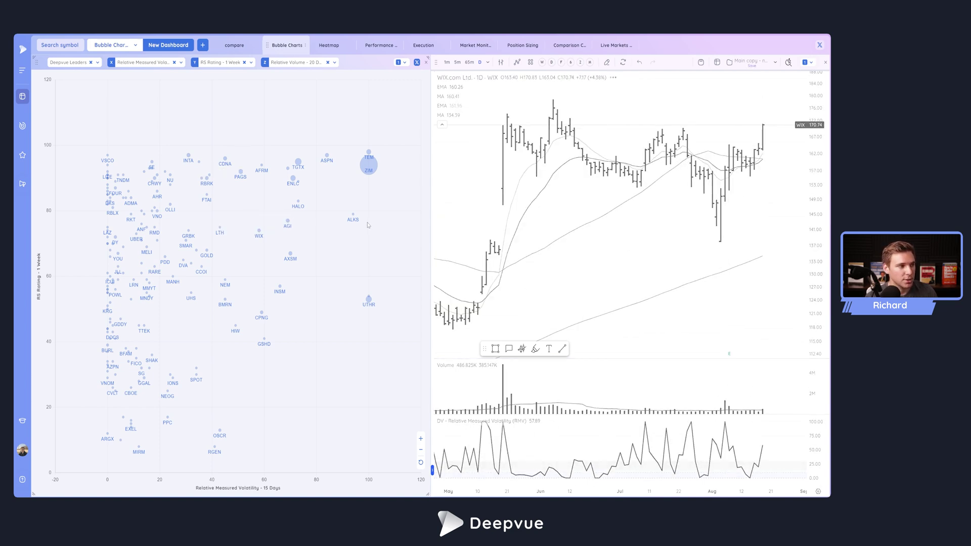
pyautogui.click(353, 215)
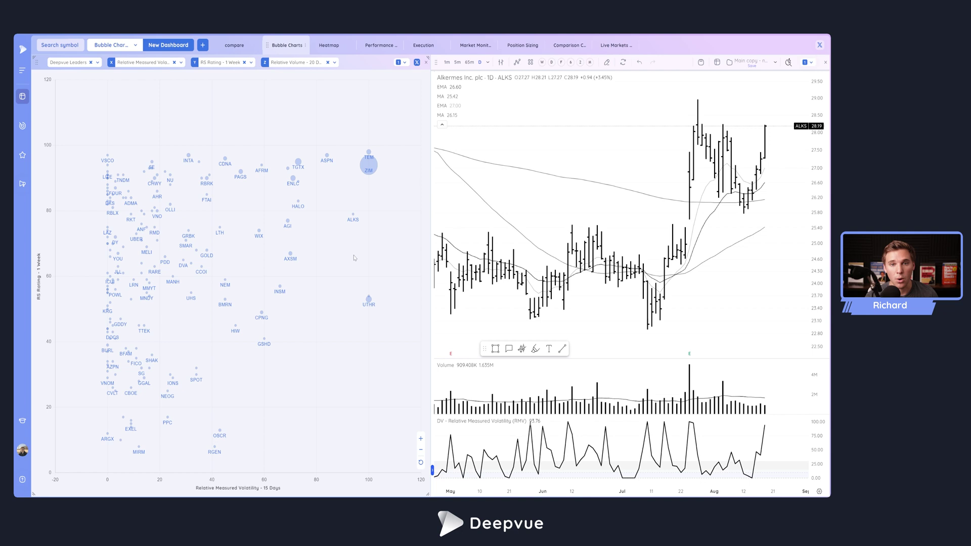